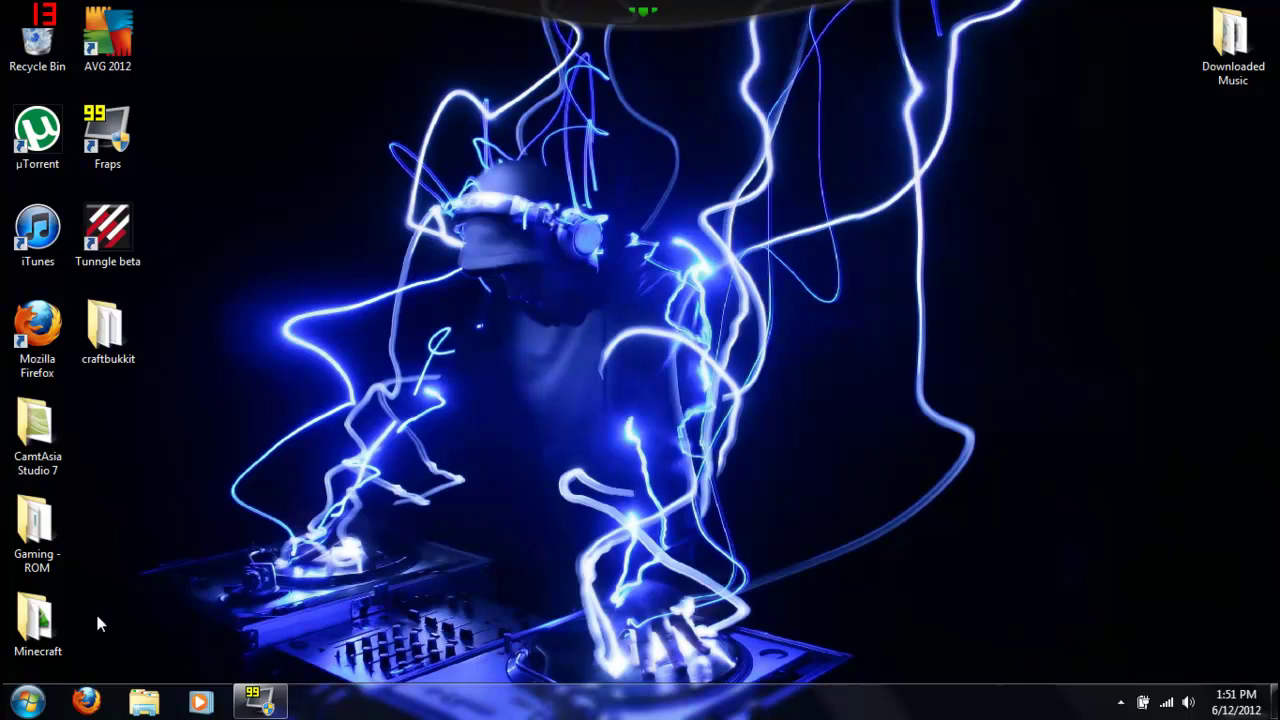
# - Search %appdata% from the Start menu and open the .minecraft folder in Roaming
pyautogui.click(27, 697)
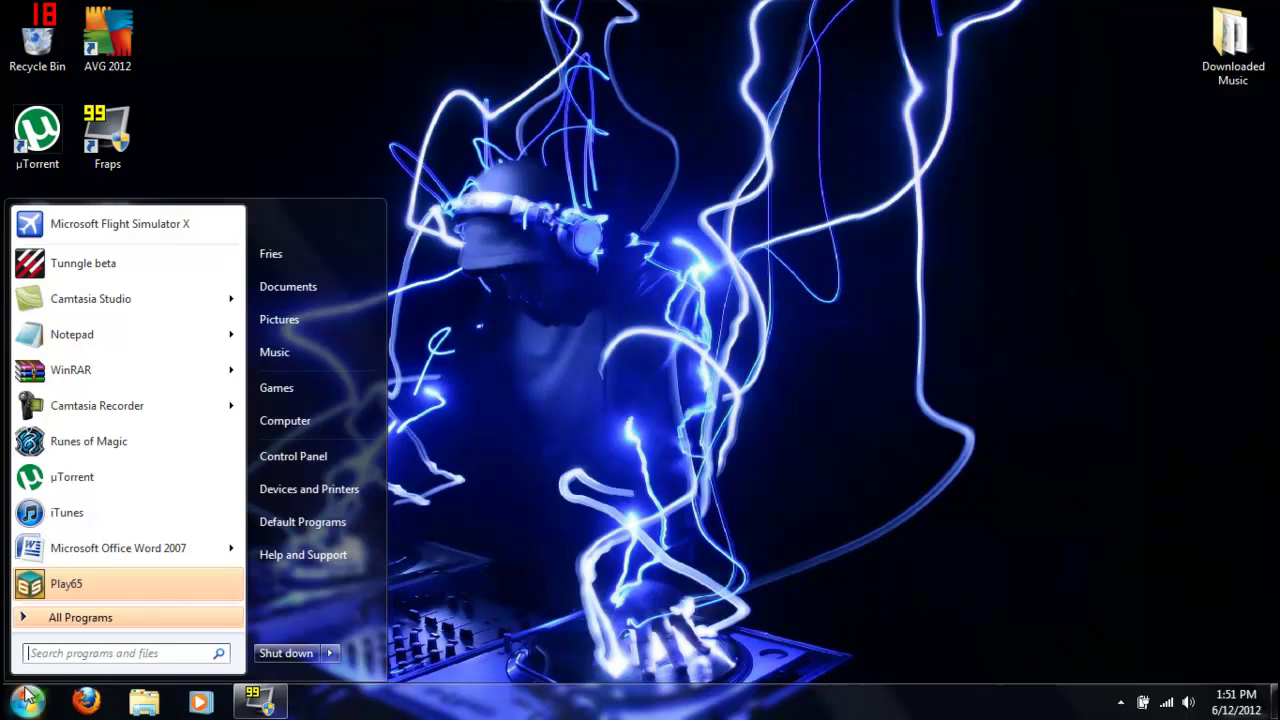
pyautogui.write('%appdata%')
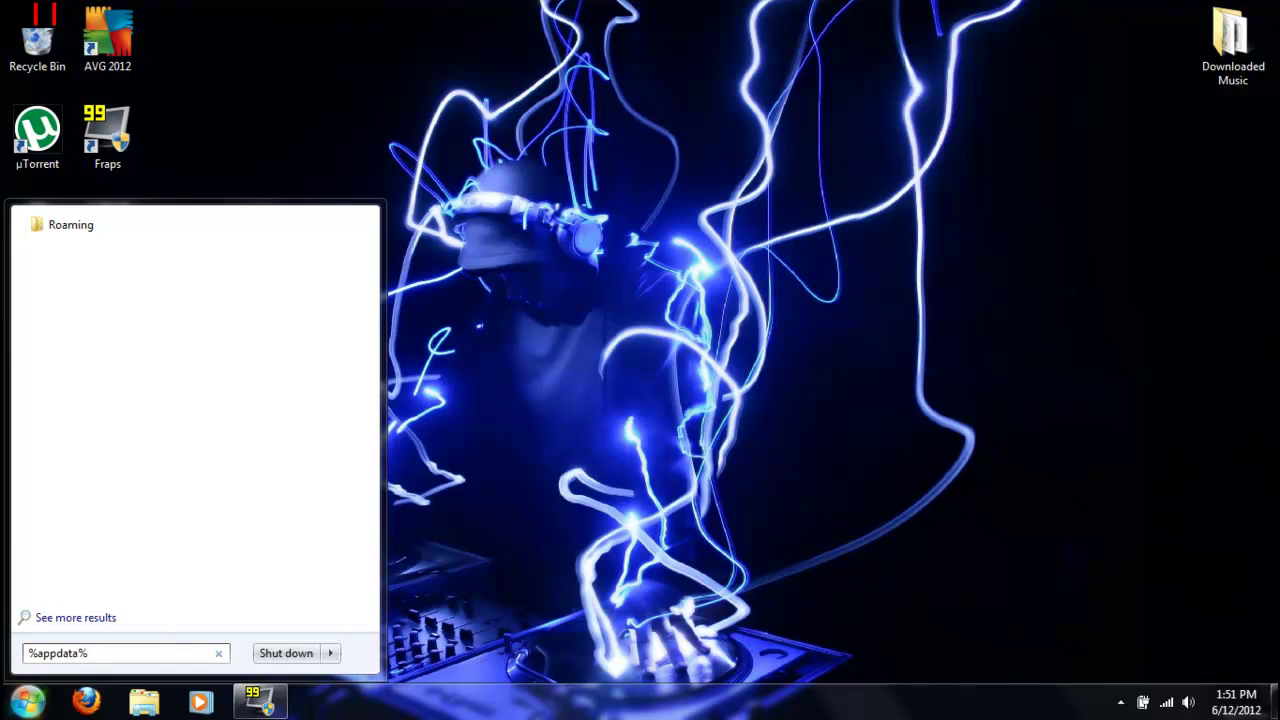
pyautogui.press('Return')
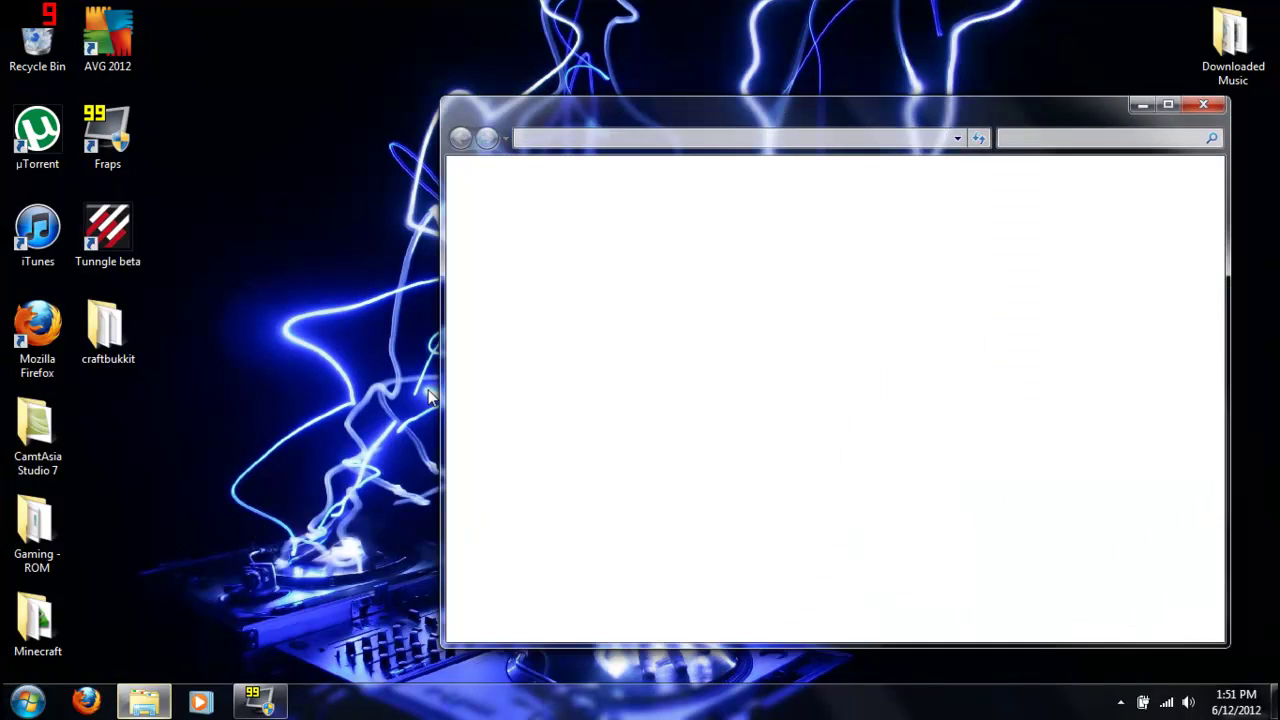
pyautogui.click(728, 227)
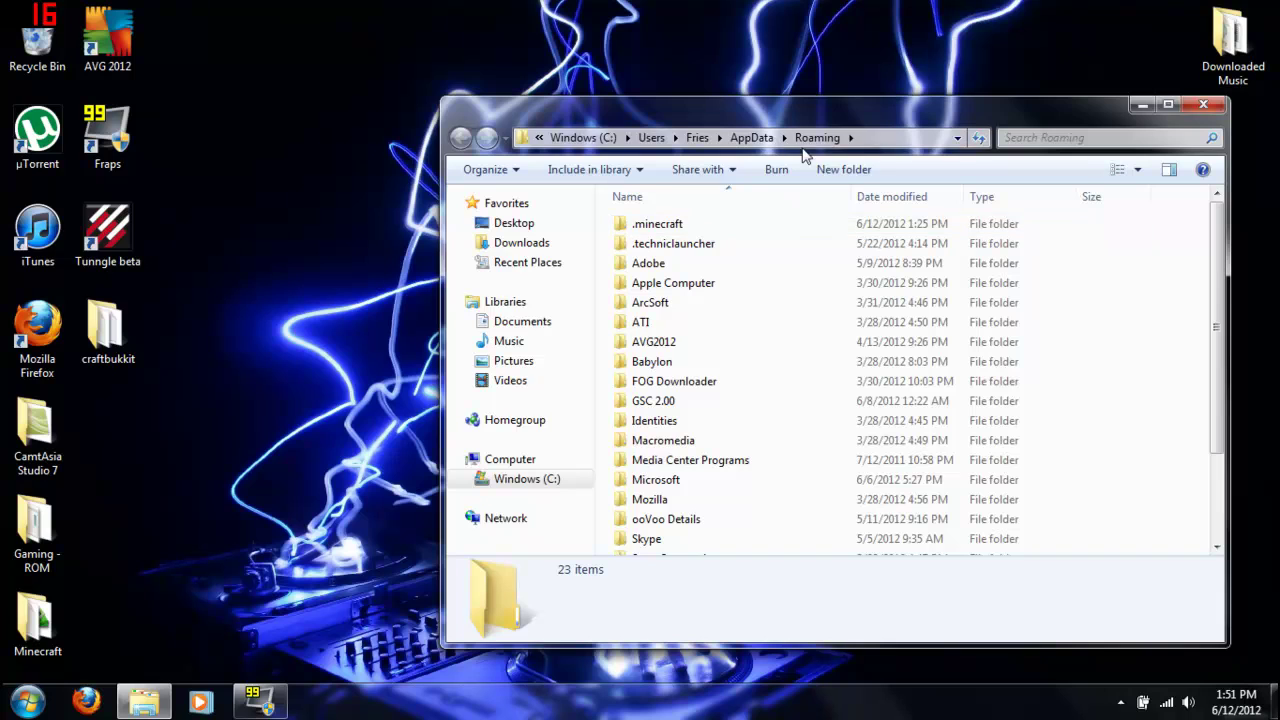
pyautogui.doubleClick(672, 228)
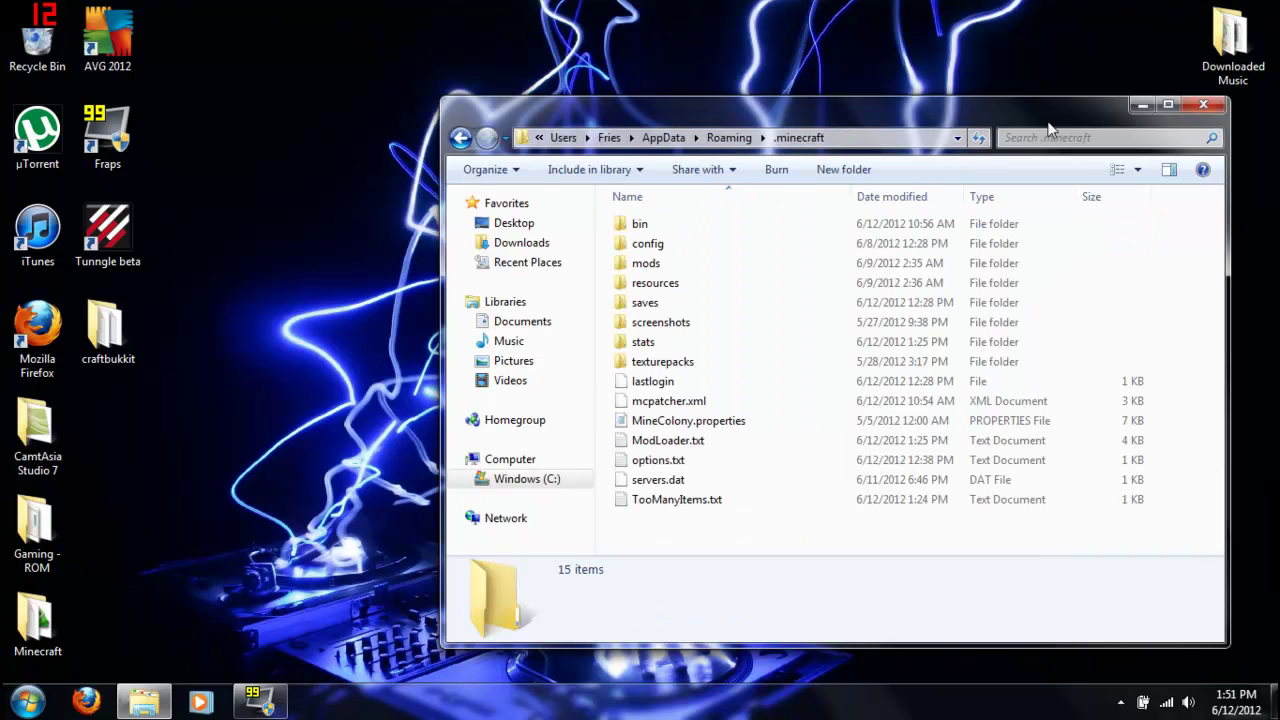
# - Search AVG Secure Search for 'minecraft minecolony mod' and open the [1.2.5] MineColony RC19 forum topic
pyautogui.click(1147, 107)
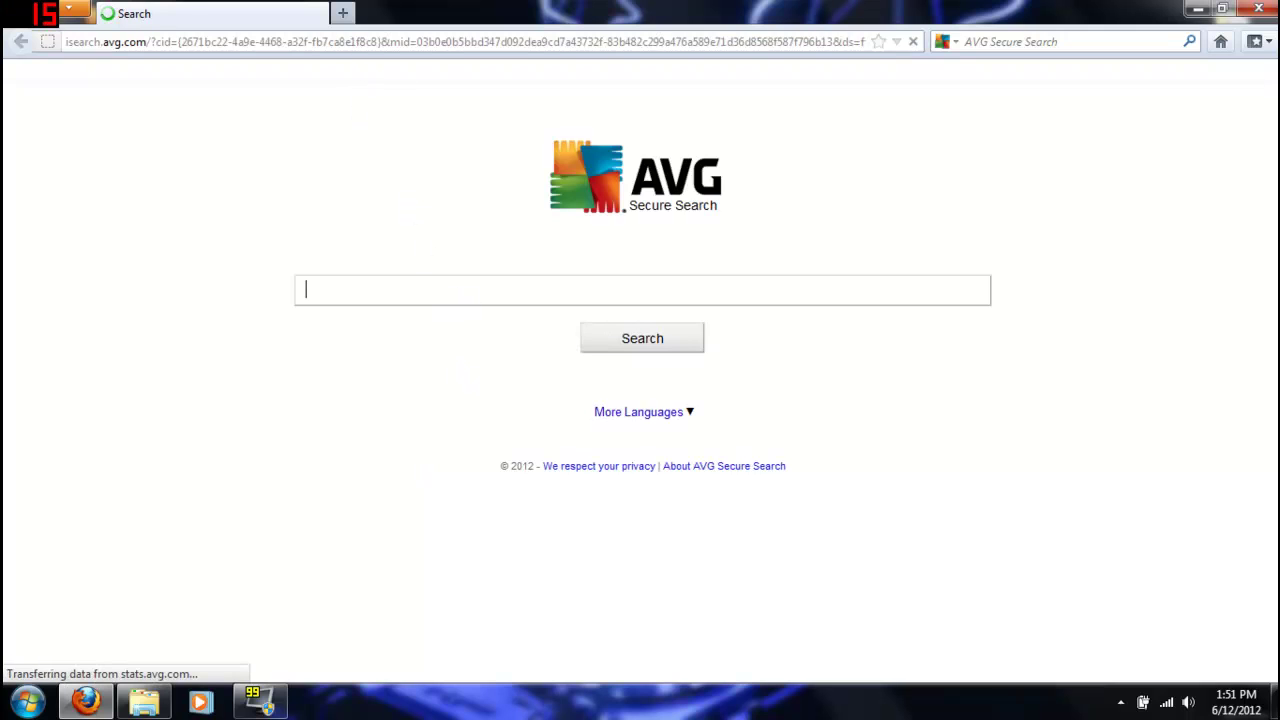
pyautogui.write('minecolony')
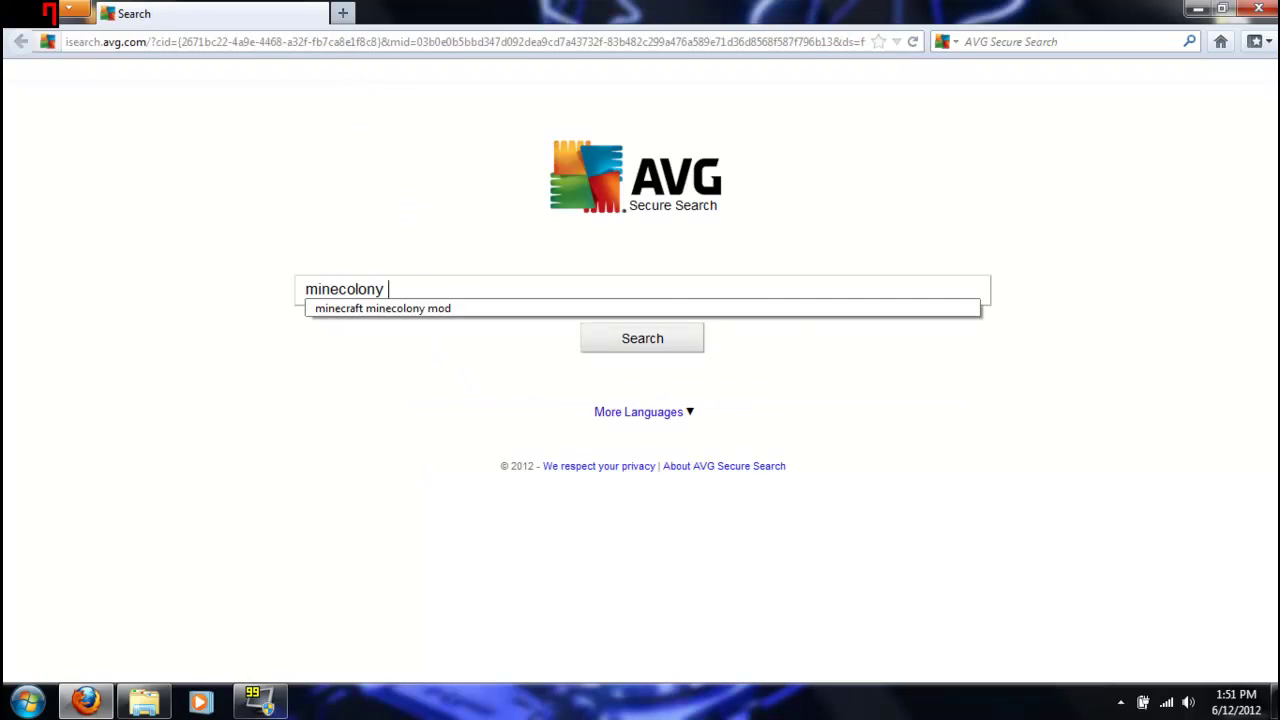
pyautogui.press('Down')
pyautogui.press('Return')
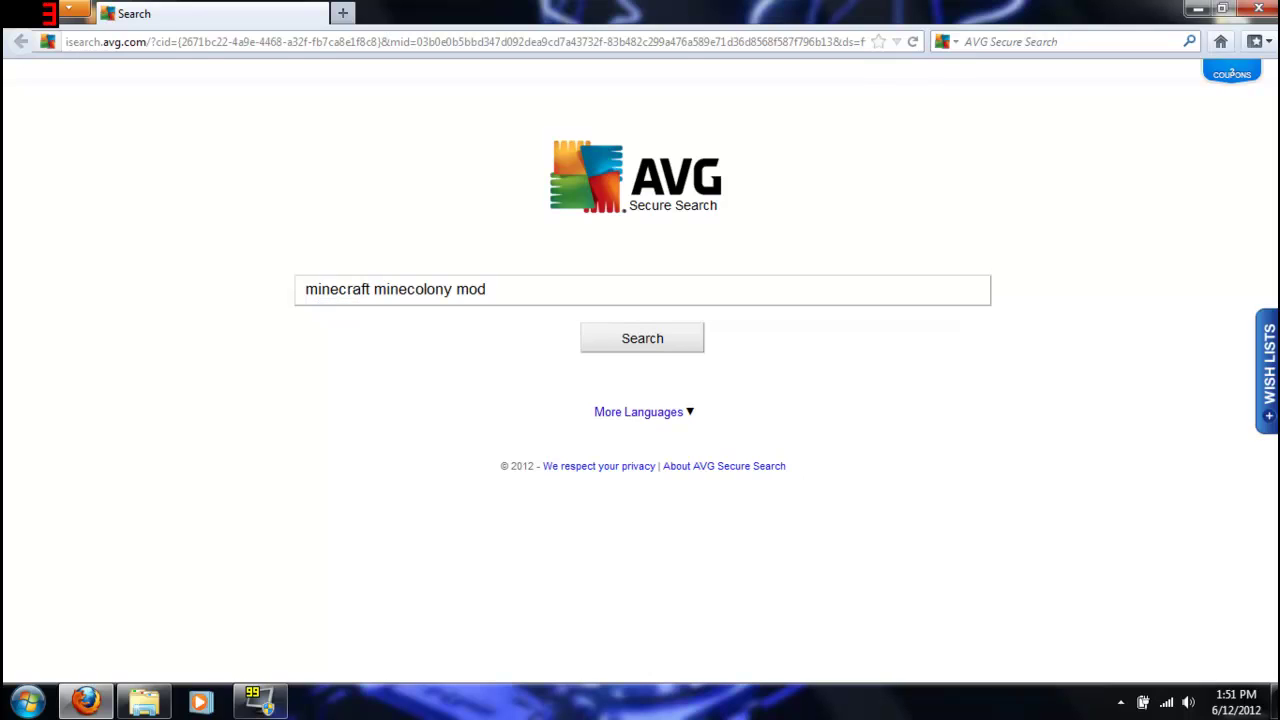
pyautogui.press('Return')
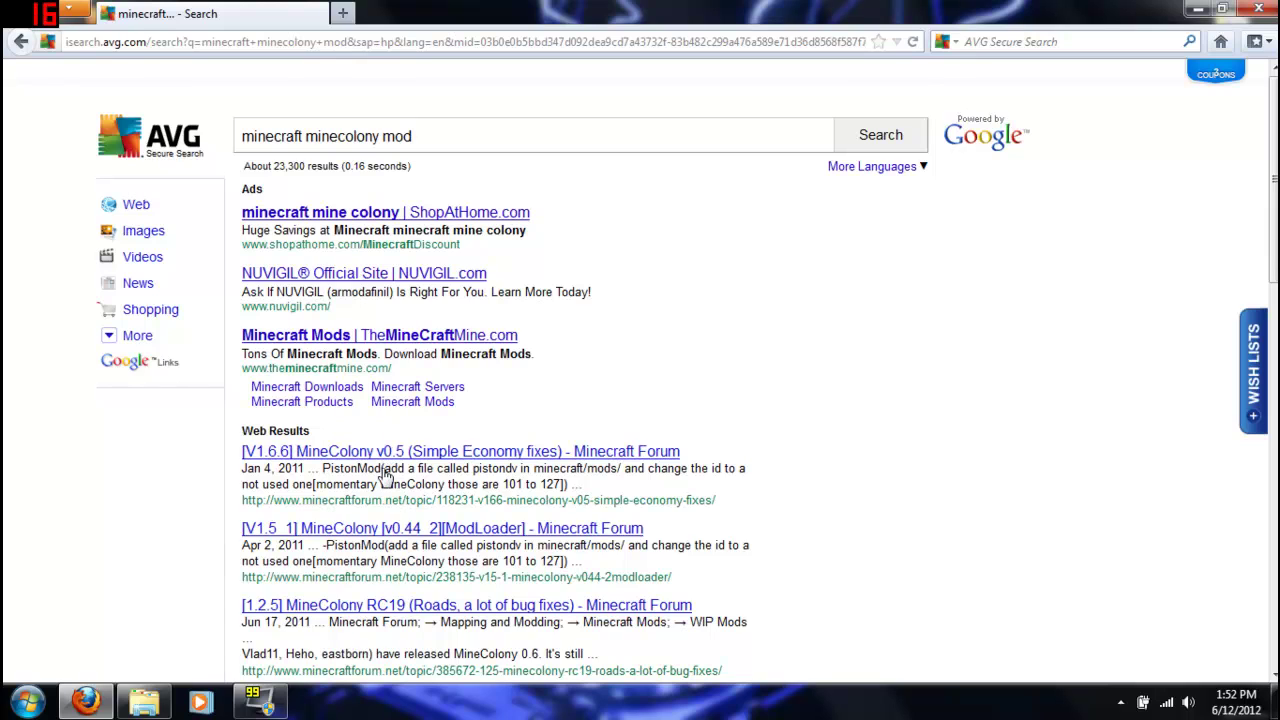
pyautogui.click(376, 605)
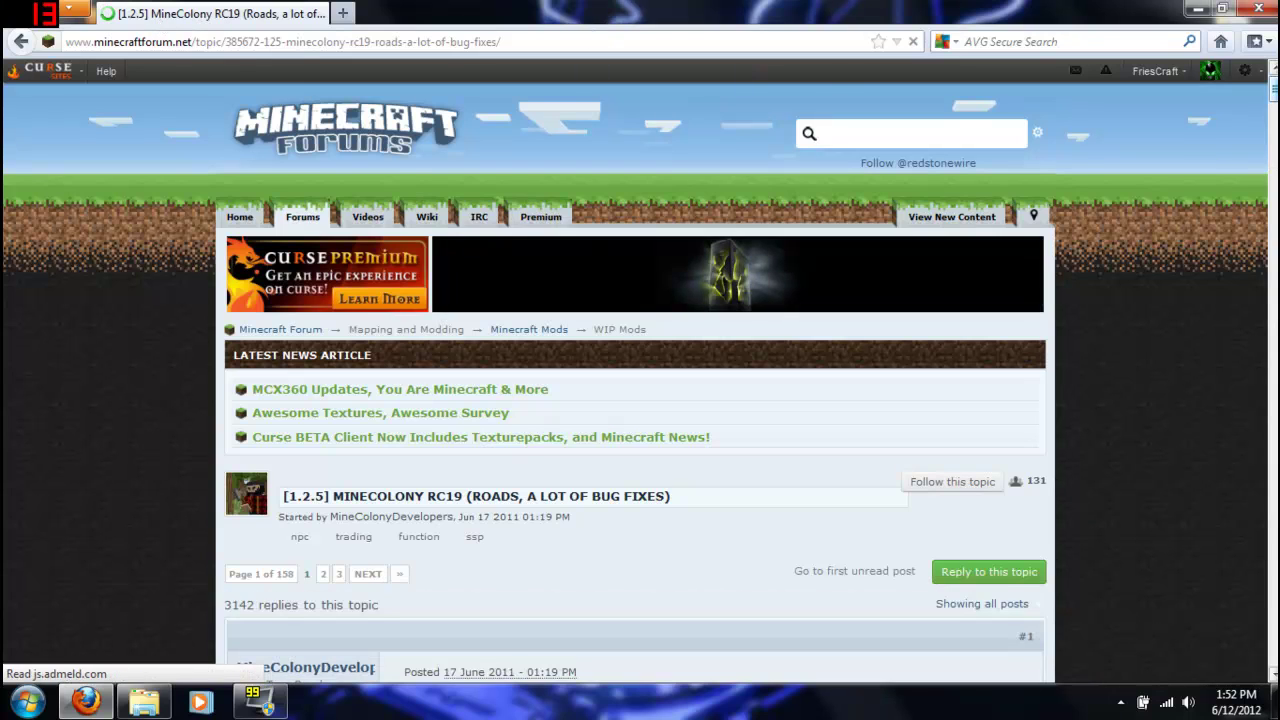
# - Scroll the MineColony RC19 post to its download link and follow it to the MineColony site
pyautogui.scroll(-5, 640, 370)
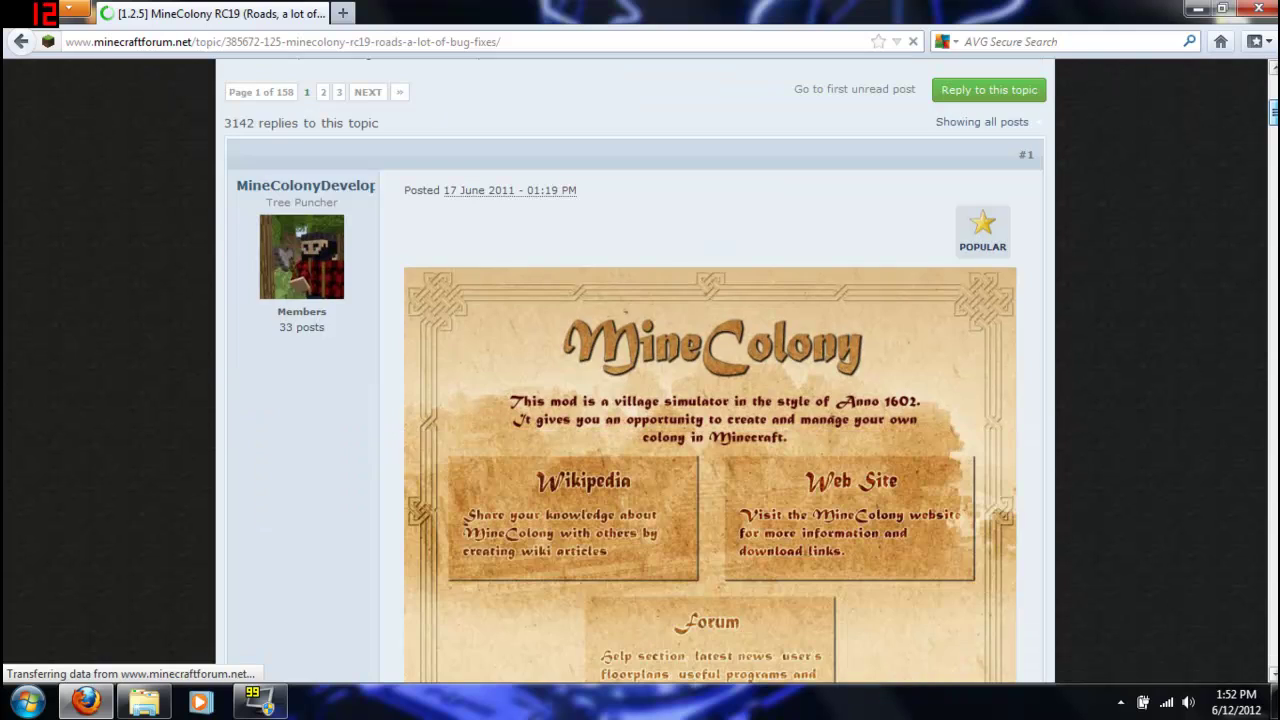
pyautogui.scroll(-6, 640, 370)
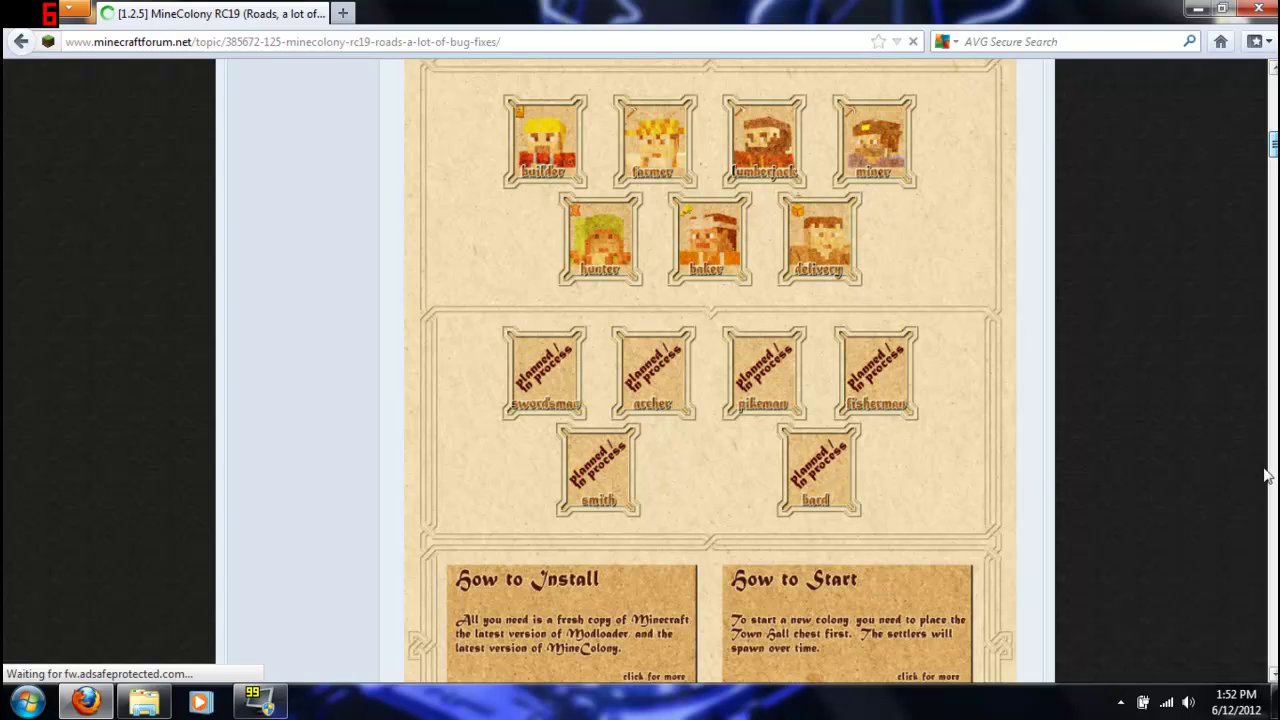
pyautogui.scroll(-5, 1264, 663)
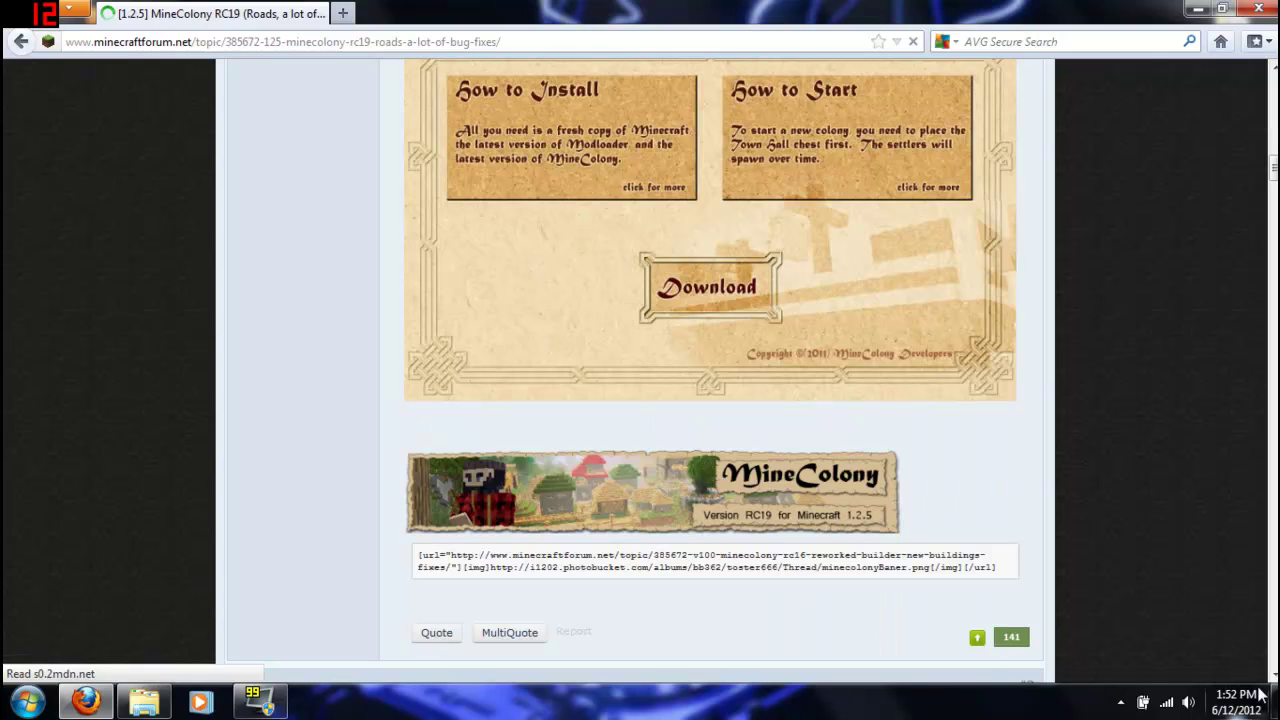
pyautogui.click(712, 298)
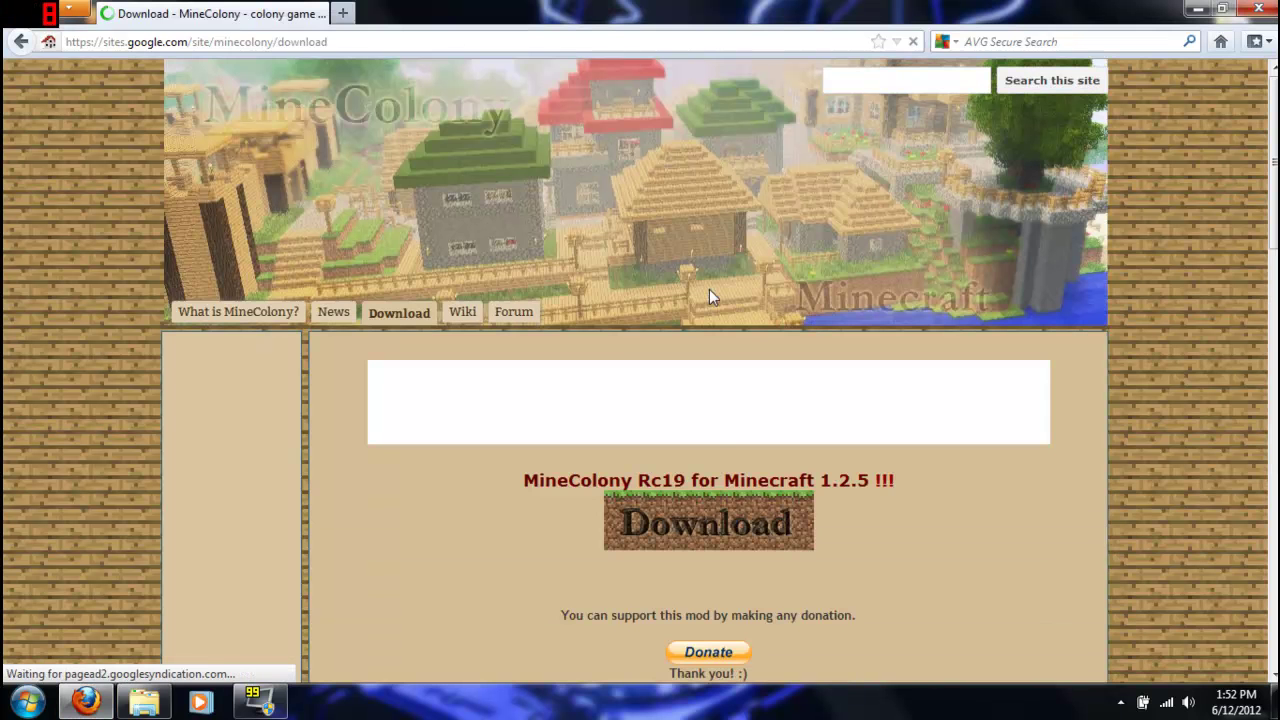
# - Download MineColony rc19.zip, open it with WinRAR, and dismiss the license reminder
pyautogui.click(709, 537)
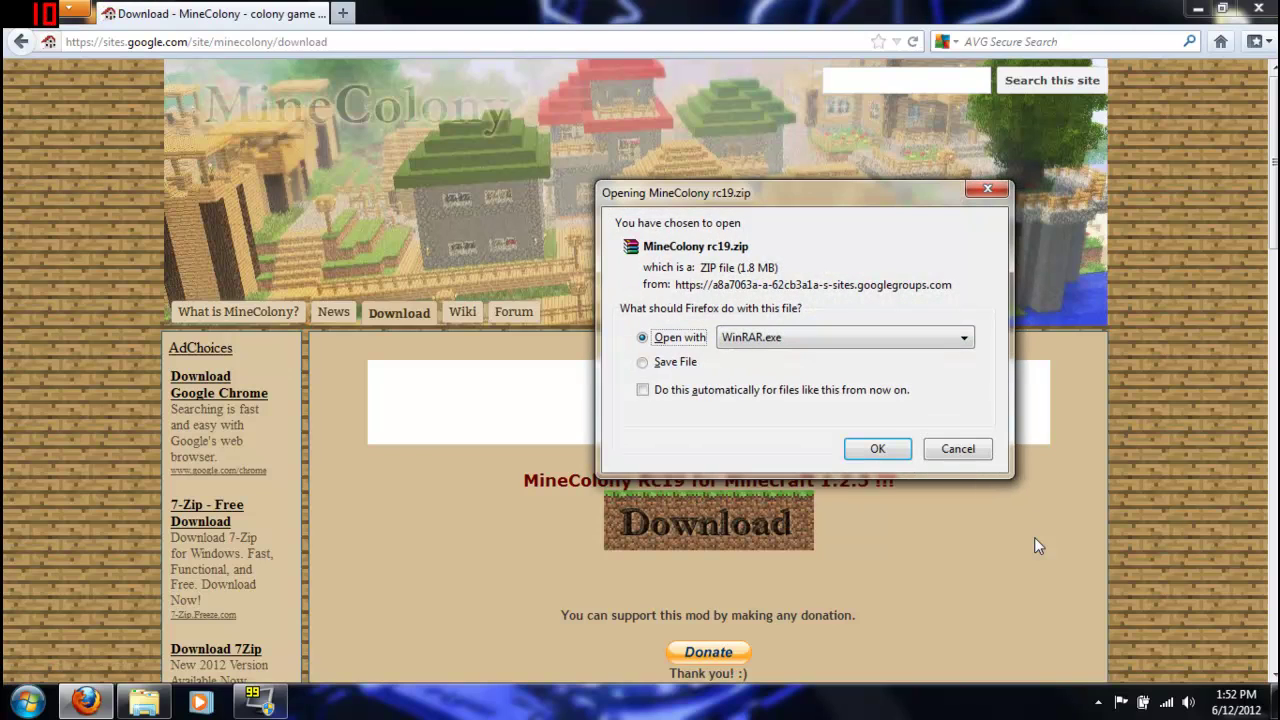
pyautogui.click(899, 456)
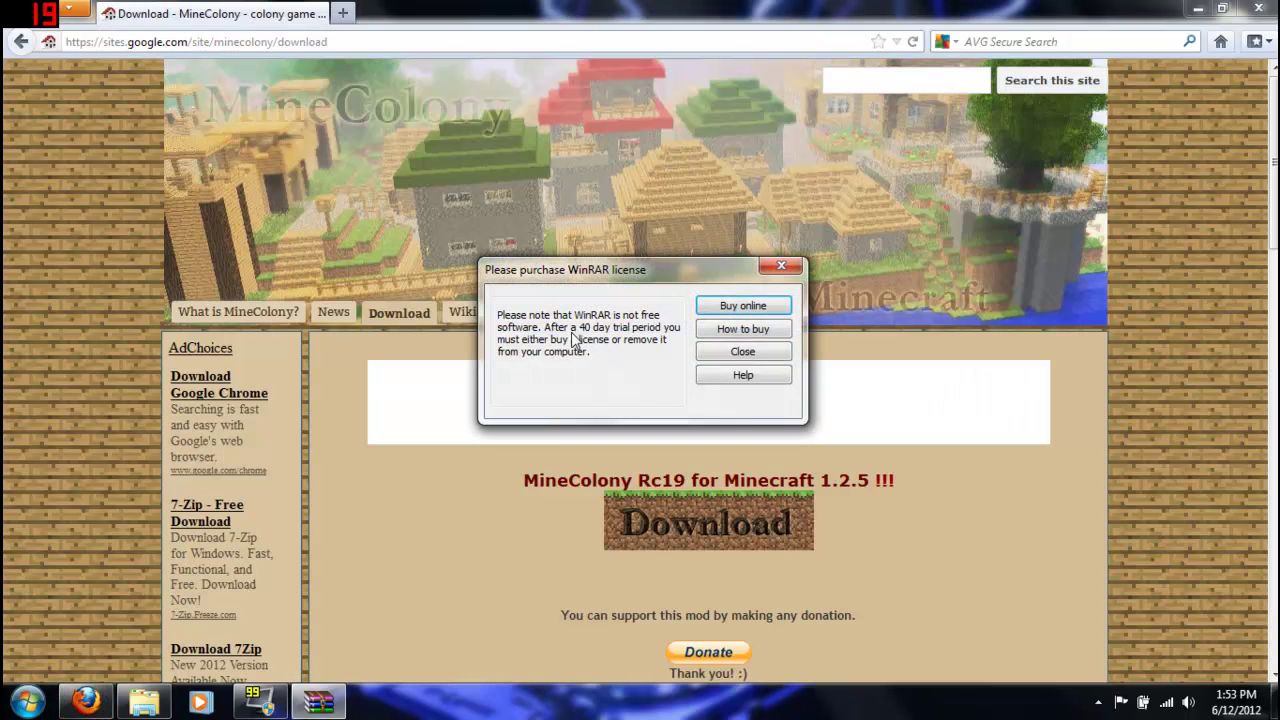
pyautogui.click(716, 357)
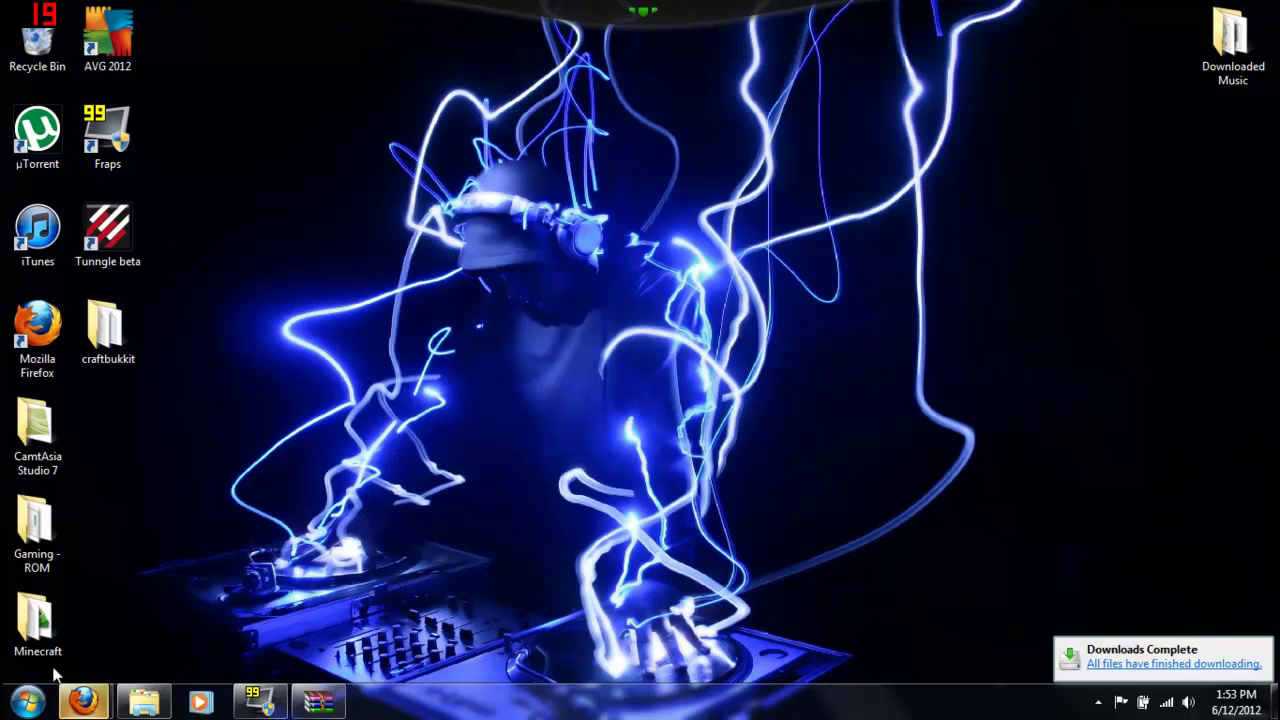
pyautogui.doubleClick(40, 625)
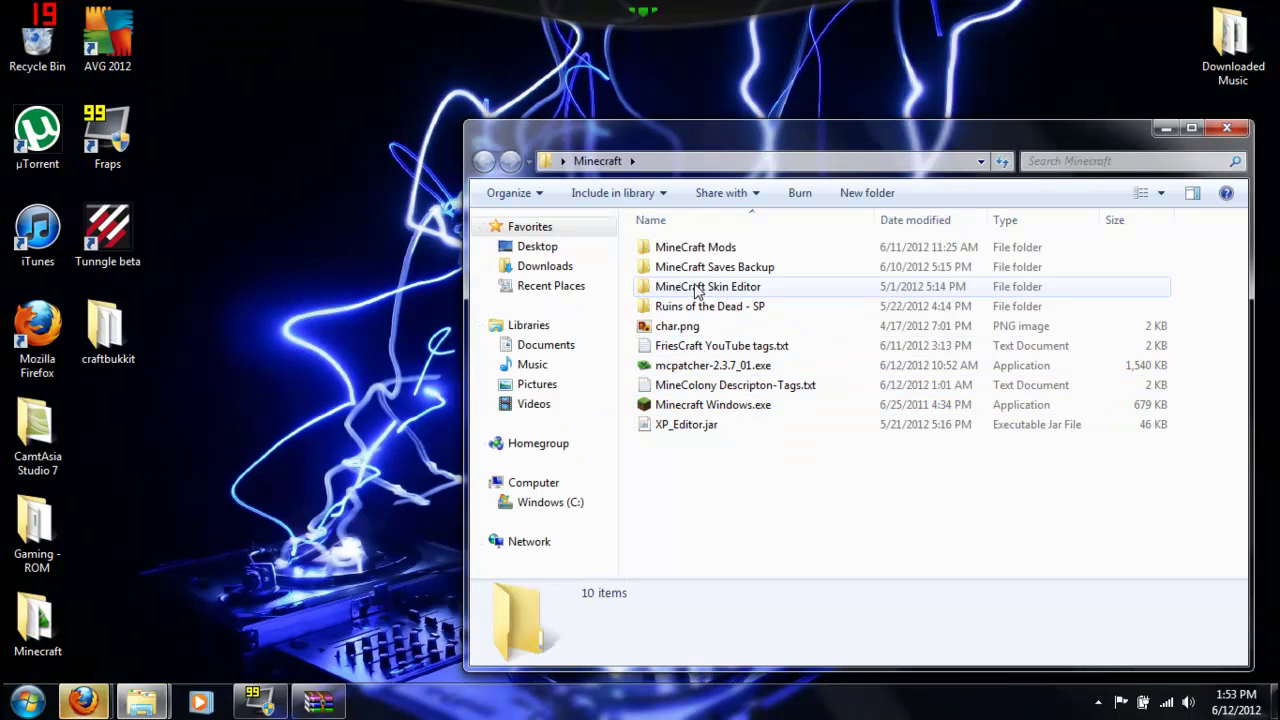
pyautogui.doubleClick(694, 250)
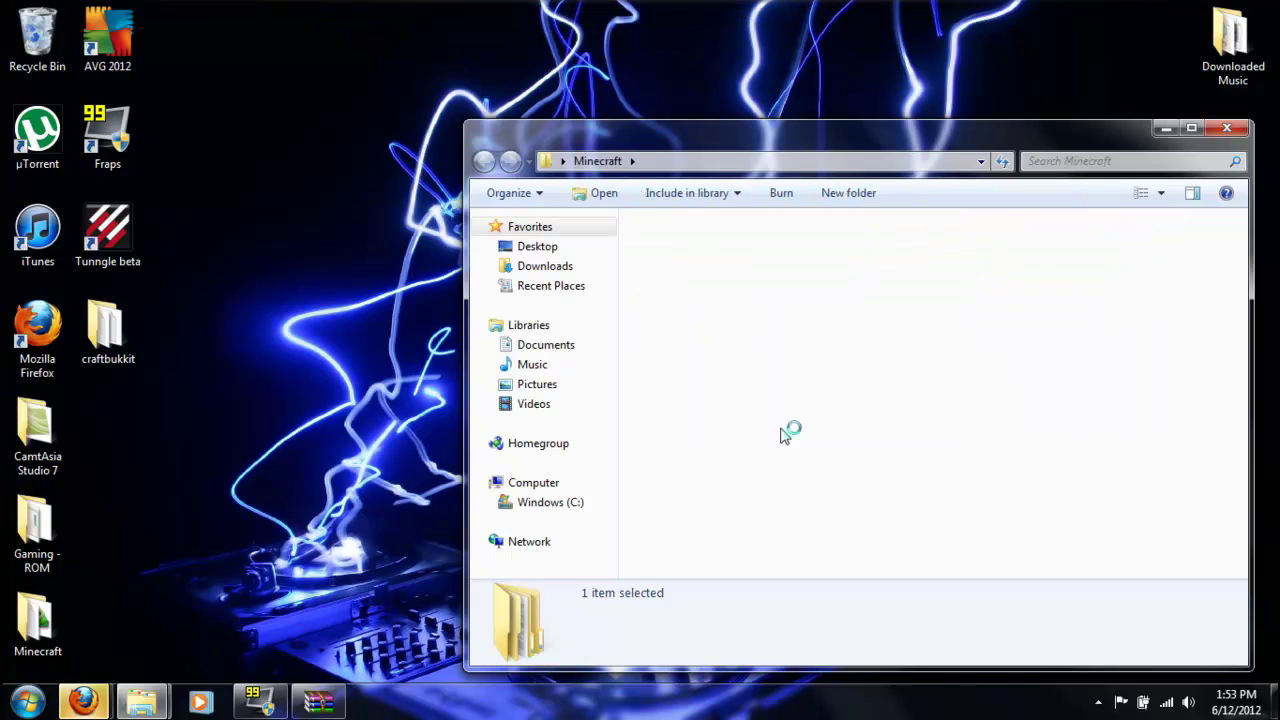
pyautogui.moveTo(789, 497)
pyautogui.mouseDown()
pyautogui.moveTo(730, 240)
pyautogui.moveTo(781, 481)
pyautogui.mouseUp()
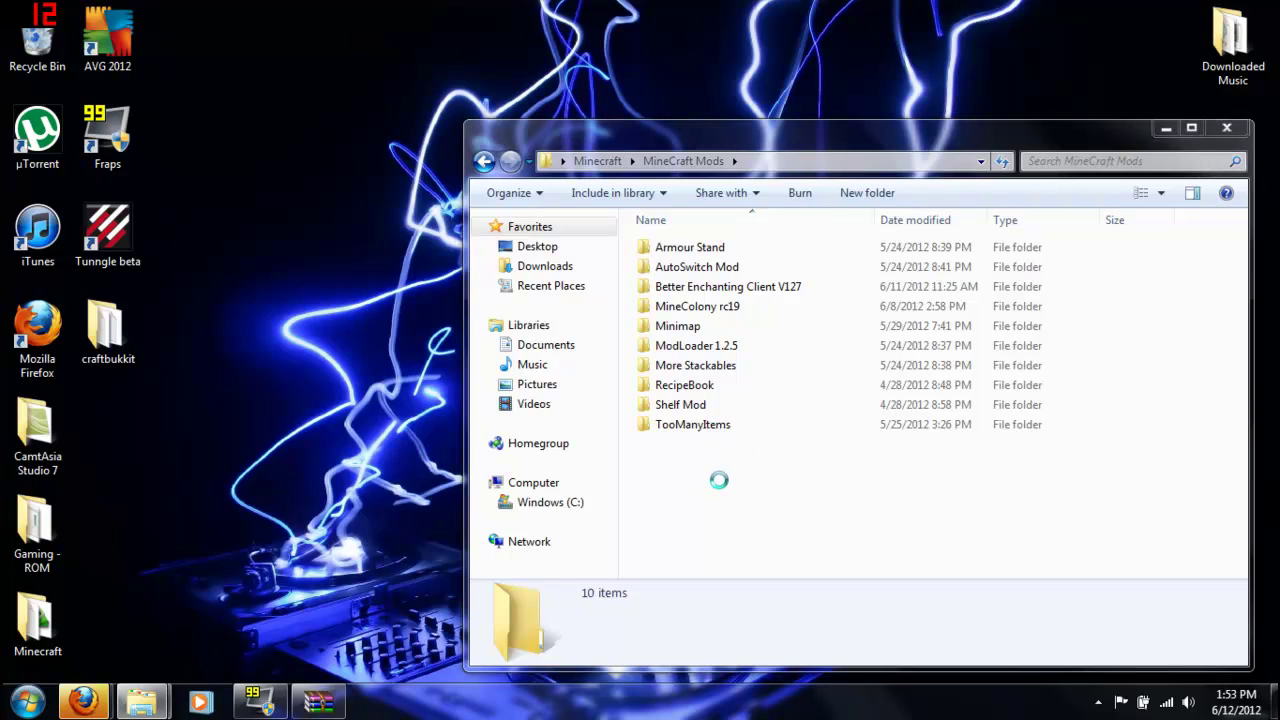
pyautogui.click(483, 161)
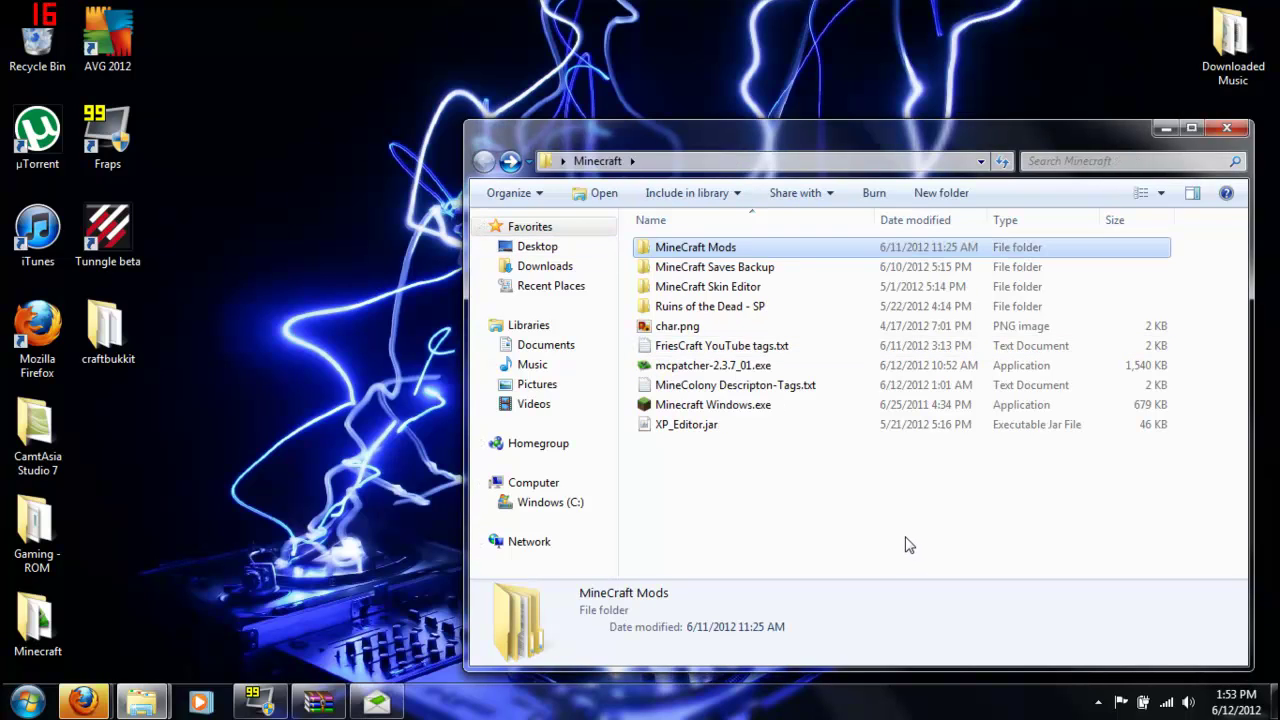
pyautogui.doubleClick(716, 268)
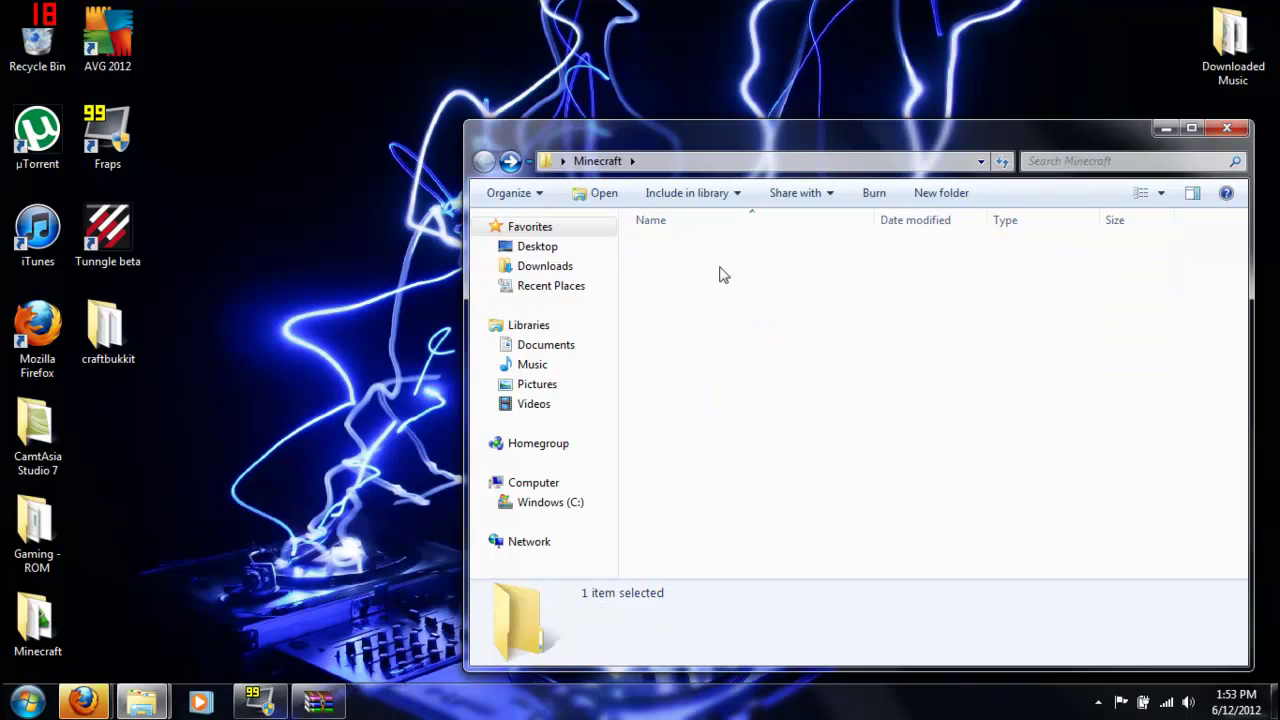
pyautogui.click(484, 161)
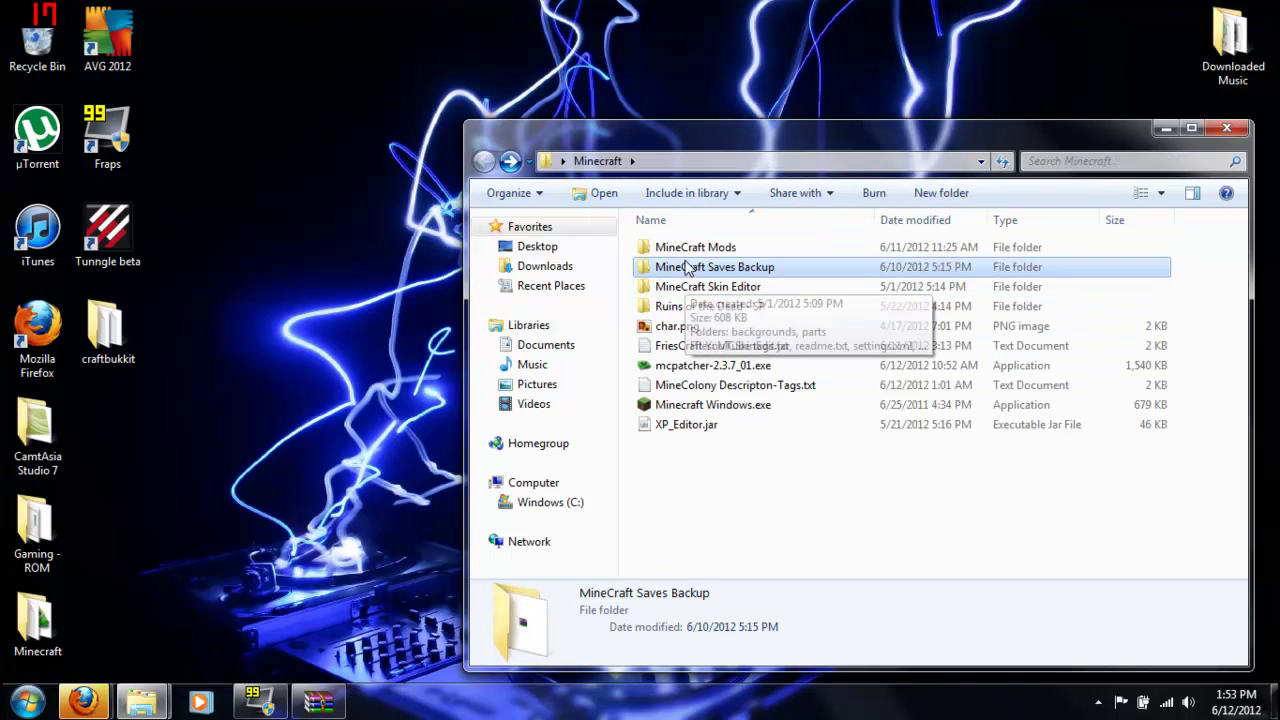
pyautogui.click(1222, 131)
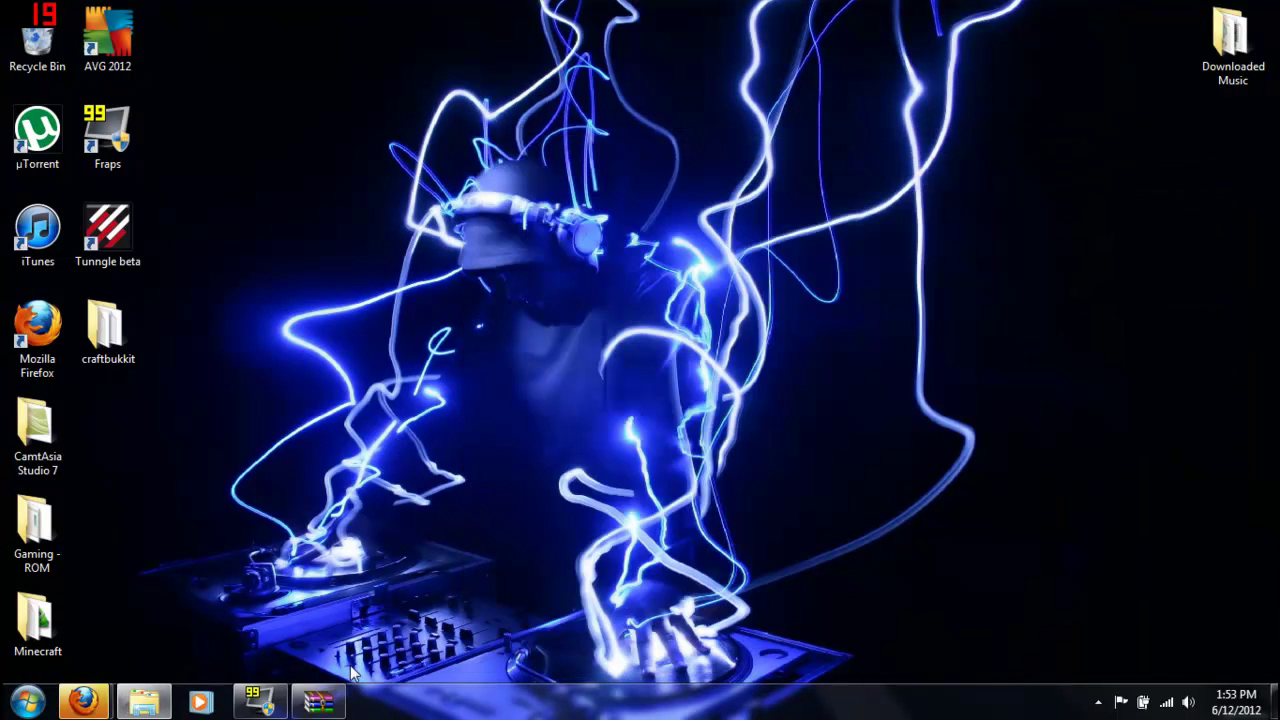
# - Open the MineColony rc19 folder in the archive and the resources folder inside .minecraft
pyautogui.click(330, 700)
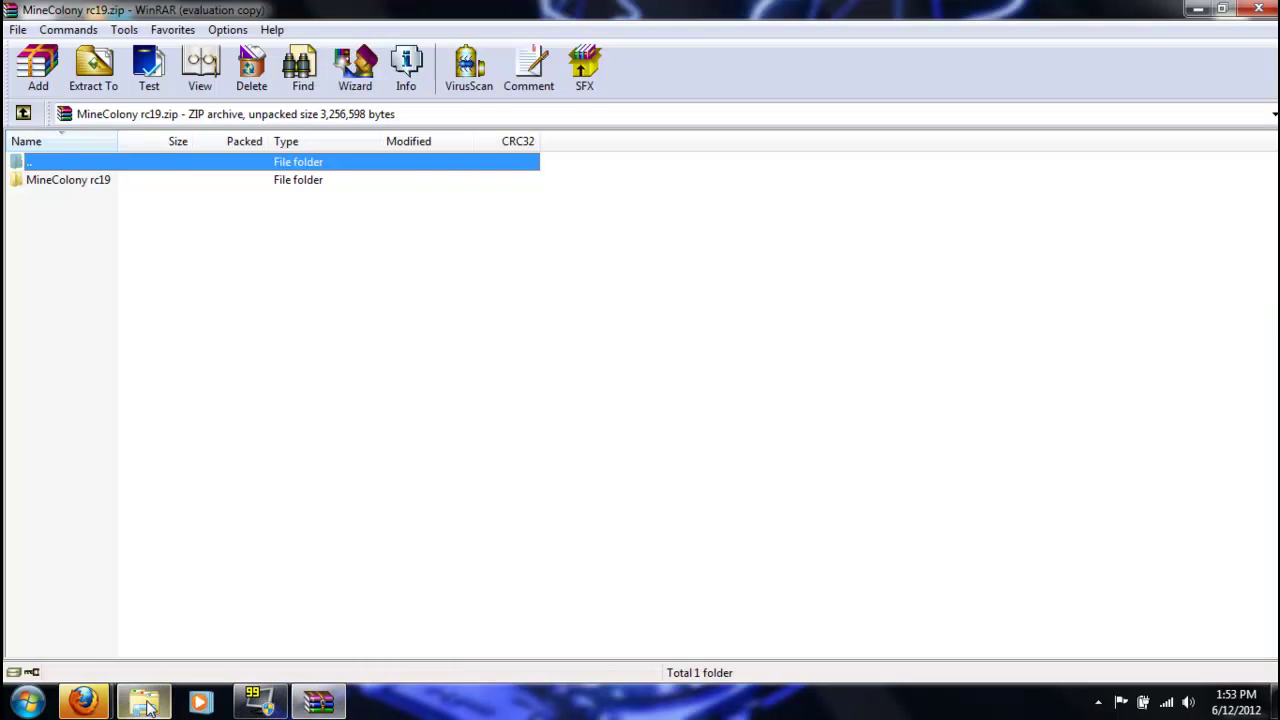
pyautogui.doubleClick(99, 183)
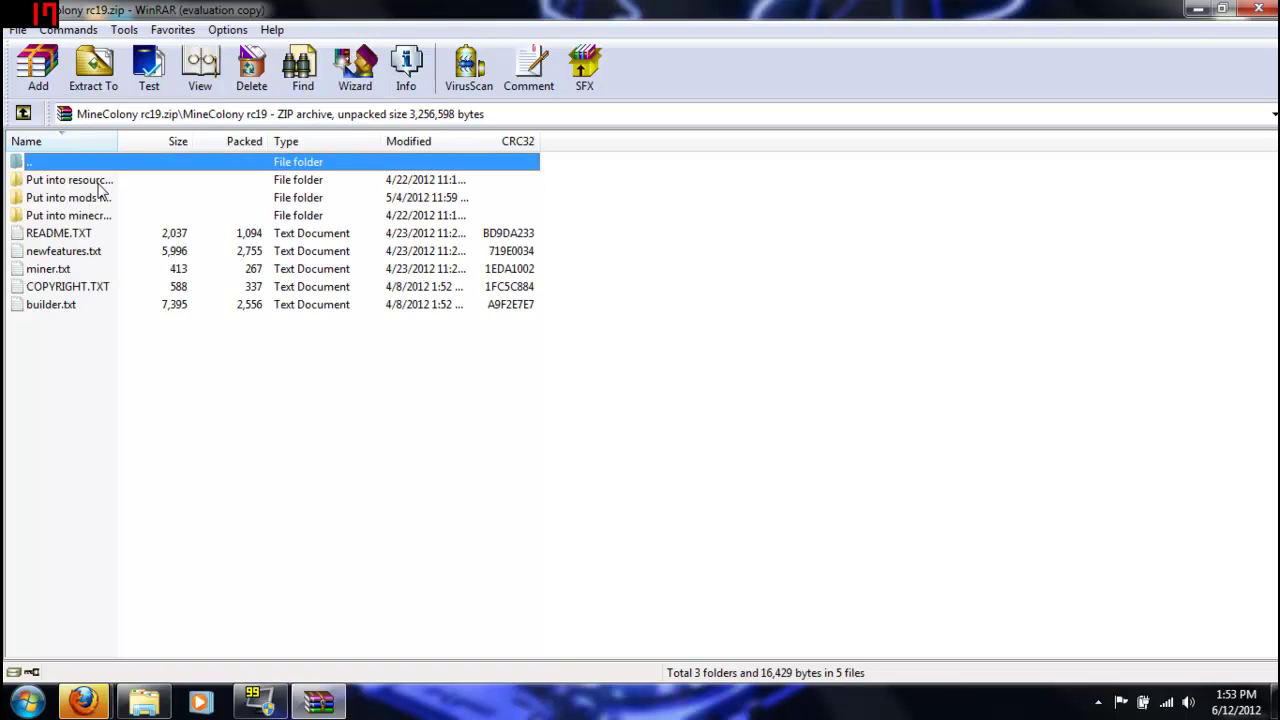
pyautogui.click(99, 183)
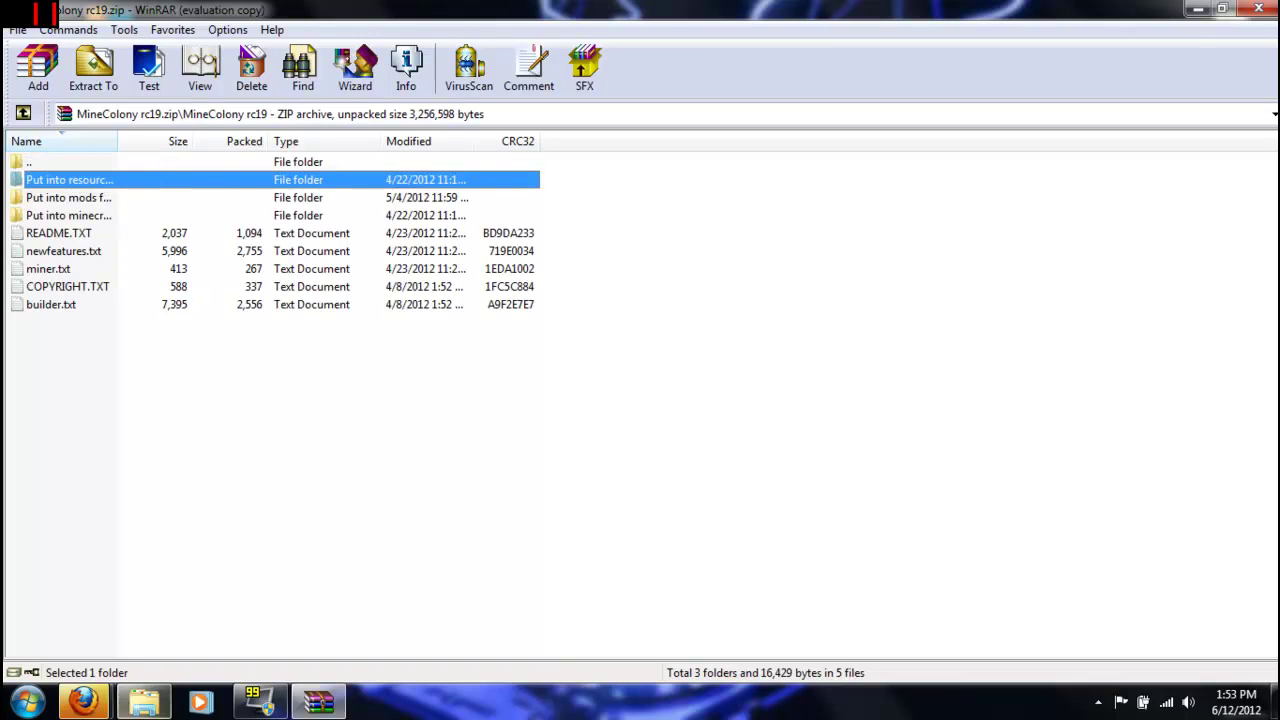
pyautogui.click(144, 703)
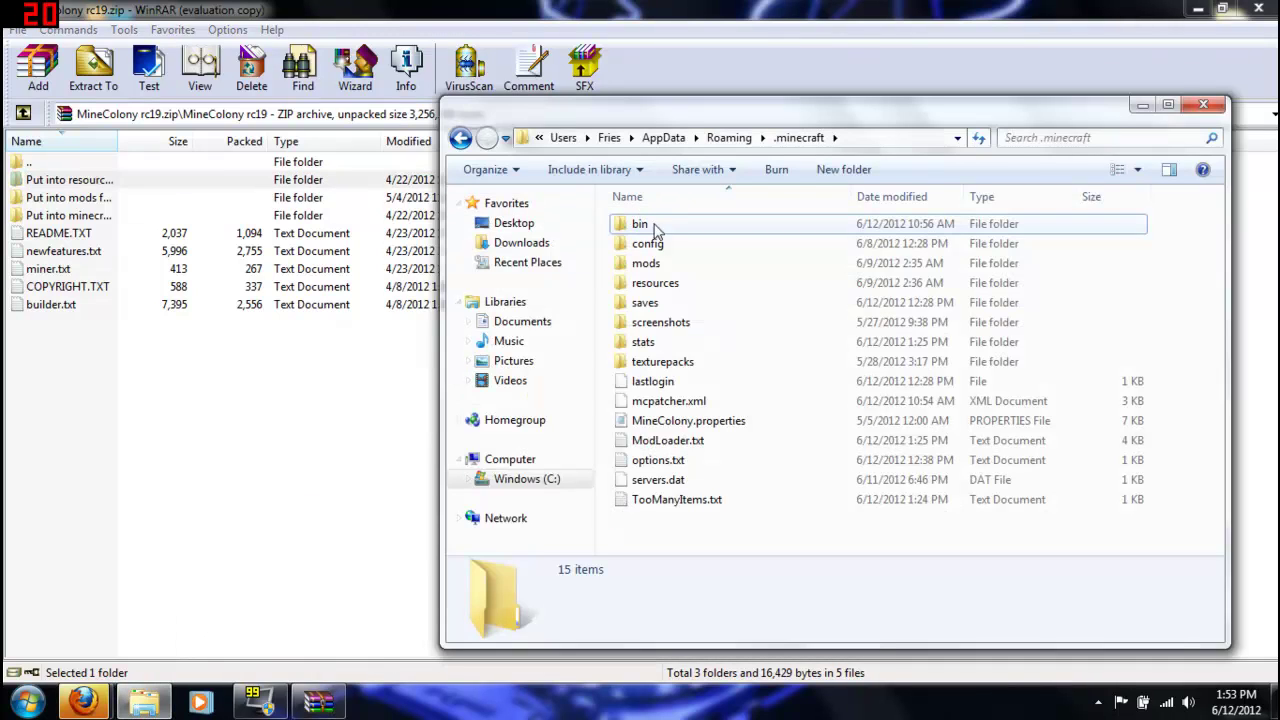
pyautogui.doubleClick(656, 283)
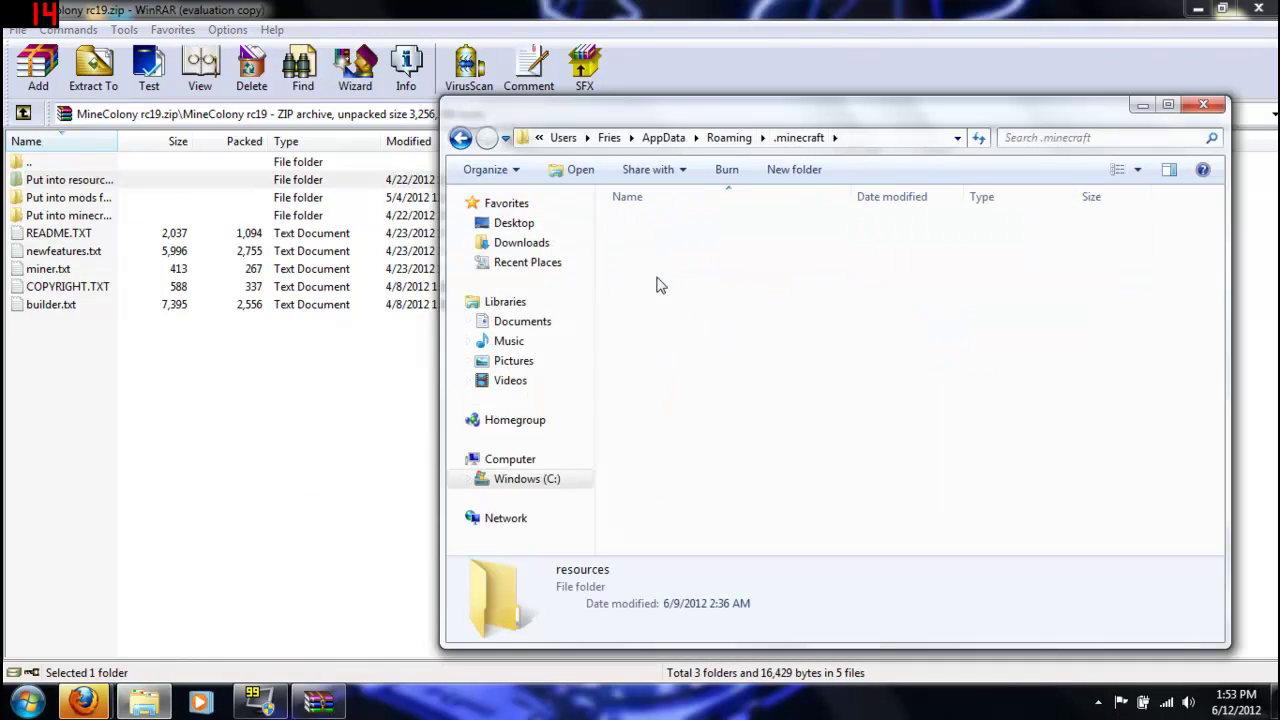
# - Drag floorplan from 'Put into resources folder' into resources, then return to the archive's top level
pyautogui.doubleClick(107, 180)
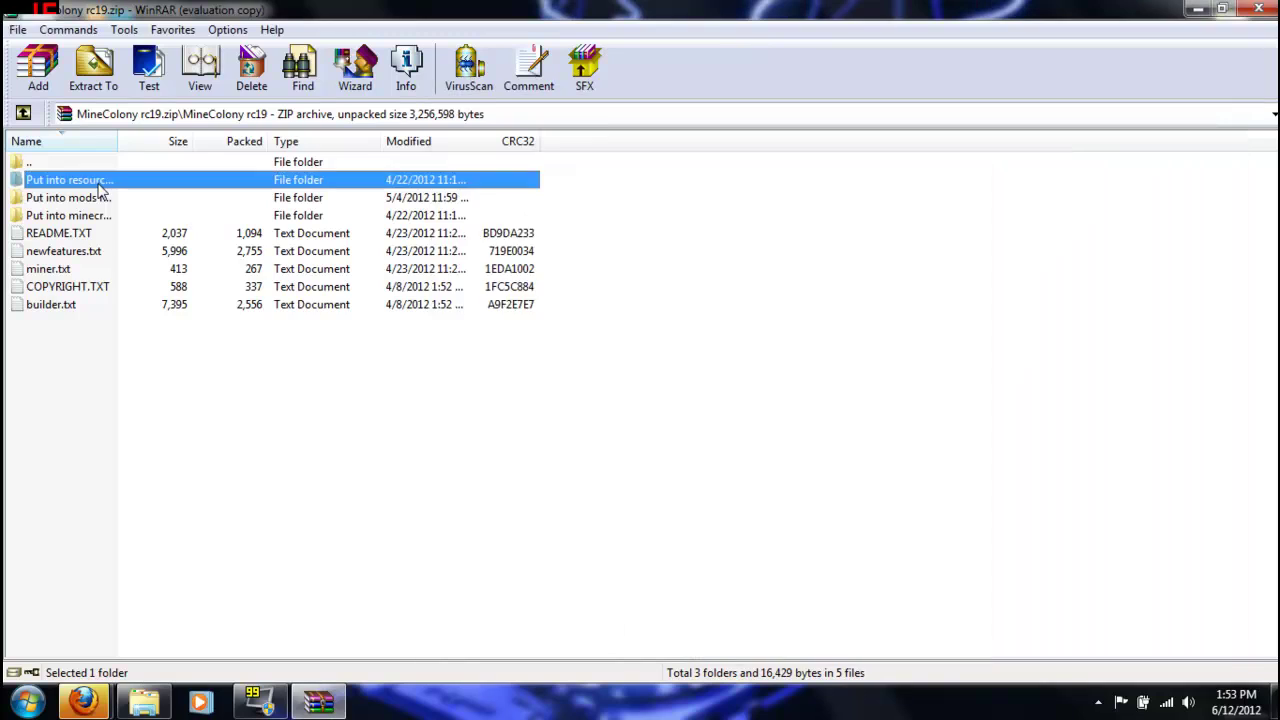
pyautogui.click(85, 186)
pyautogui.moveTo(85, 186)
pyautogui.mouseDown()
pyautogui.moveTo(137, 300)
pyautogui.moveTo(148, 714)
pyautogui.moveTo(555, 442)
pyautogui.moveTo(763, 402)
pyautogui.moveTo(397, 479)
pyautogui.mouseUp()
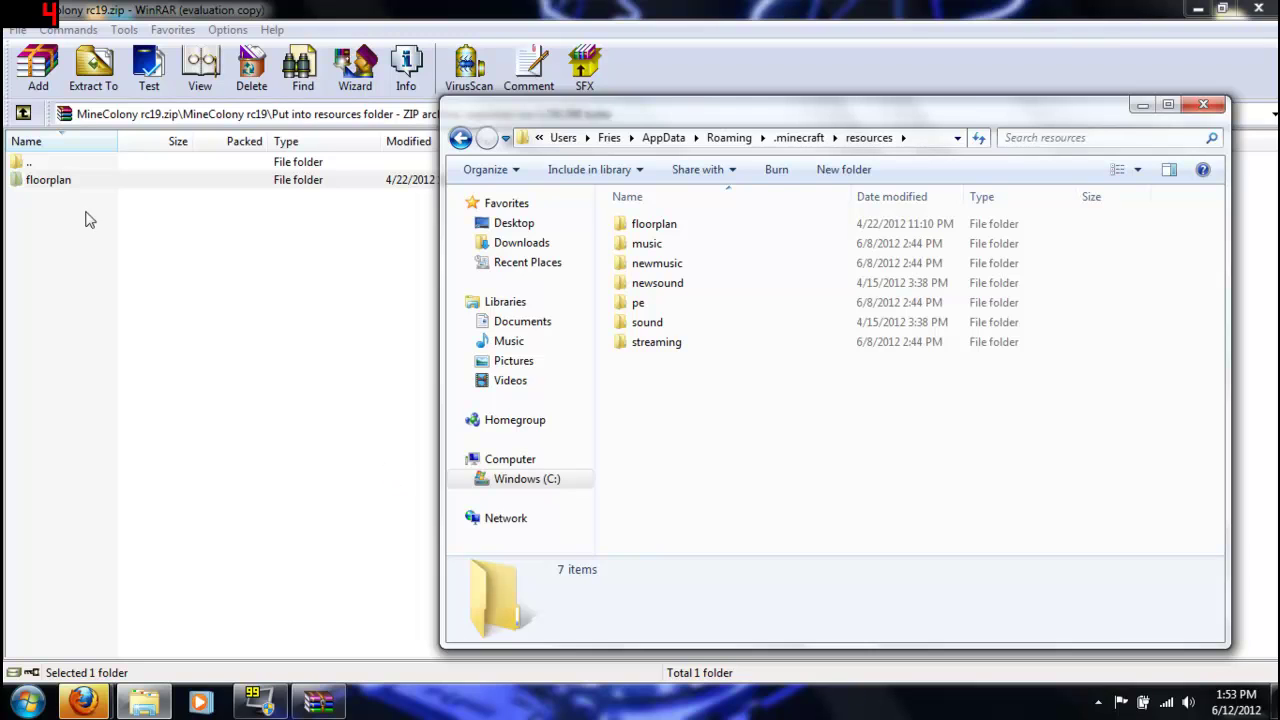
pyautogui.doubleClick(52, 160)
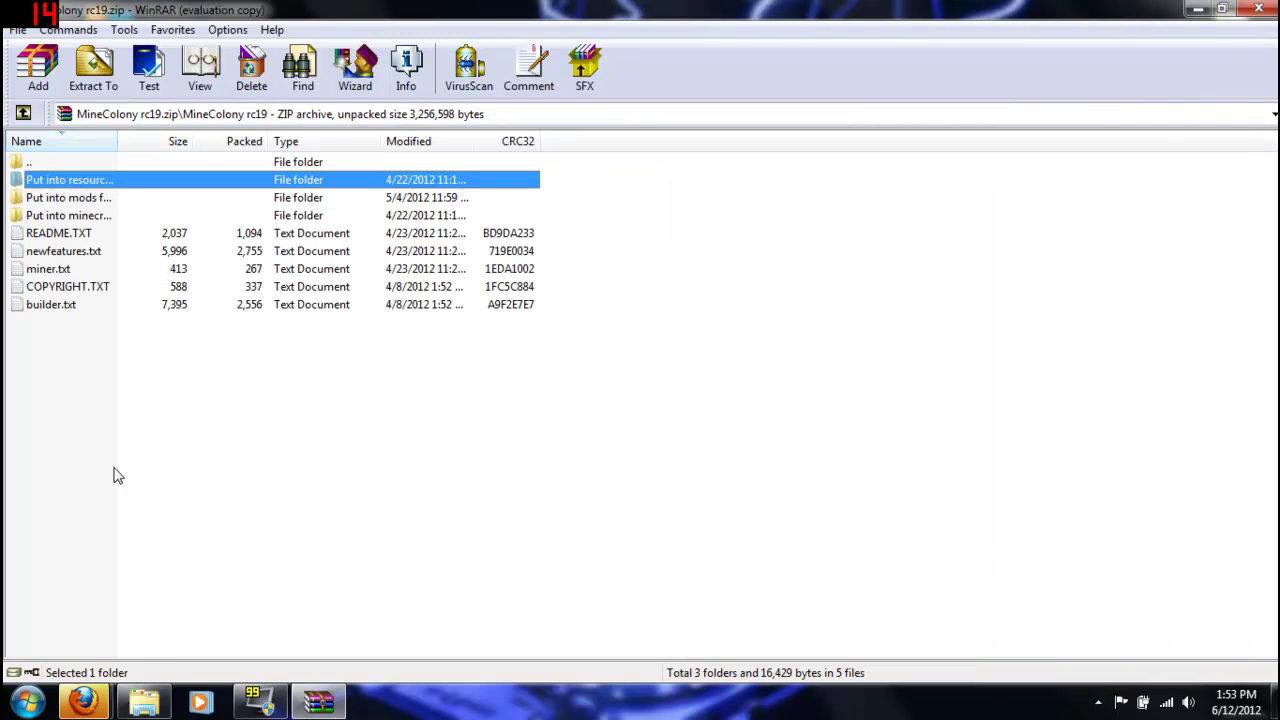
# - Open the archive's 'Put into mods folder' and the .minecraft mods folder, copying MineColony rc19.zip across
pyautogui.doubleClick(70, 199)
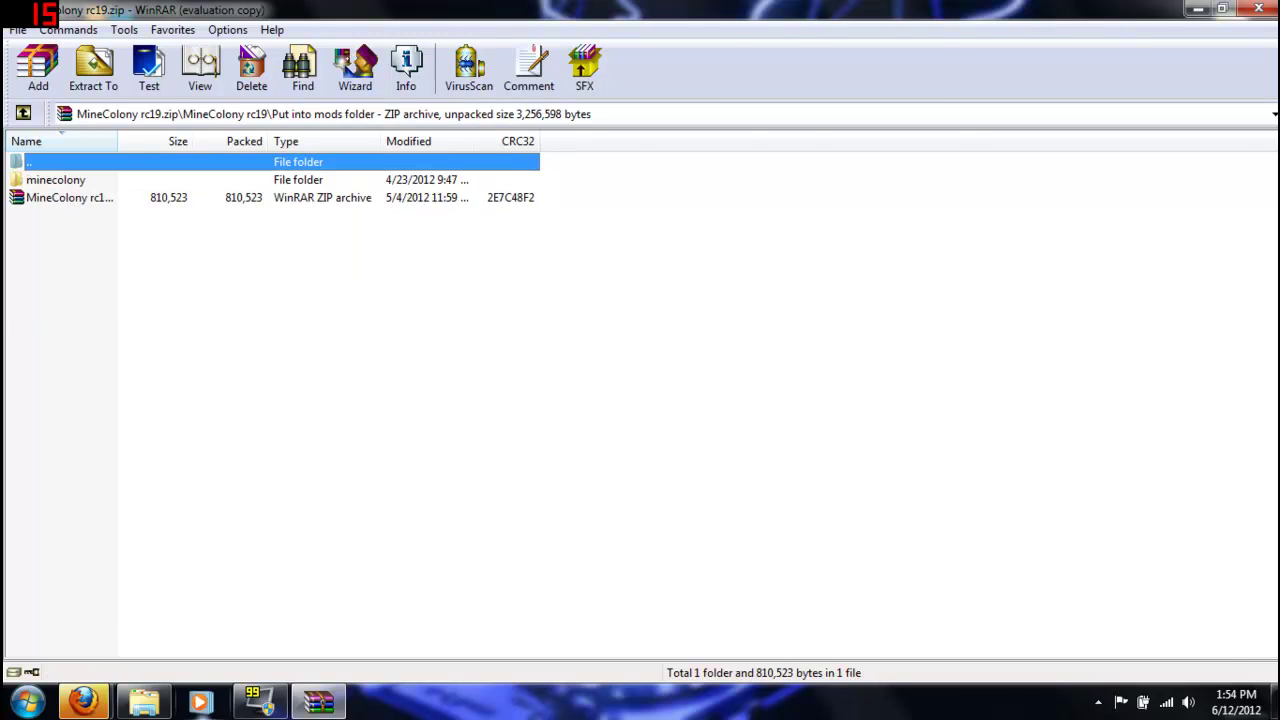
pyautogui.click(145, 705)
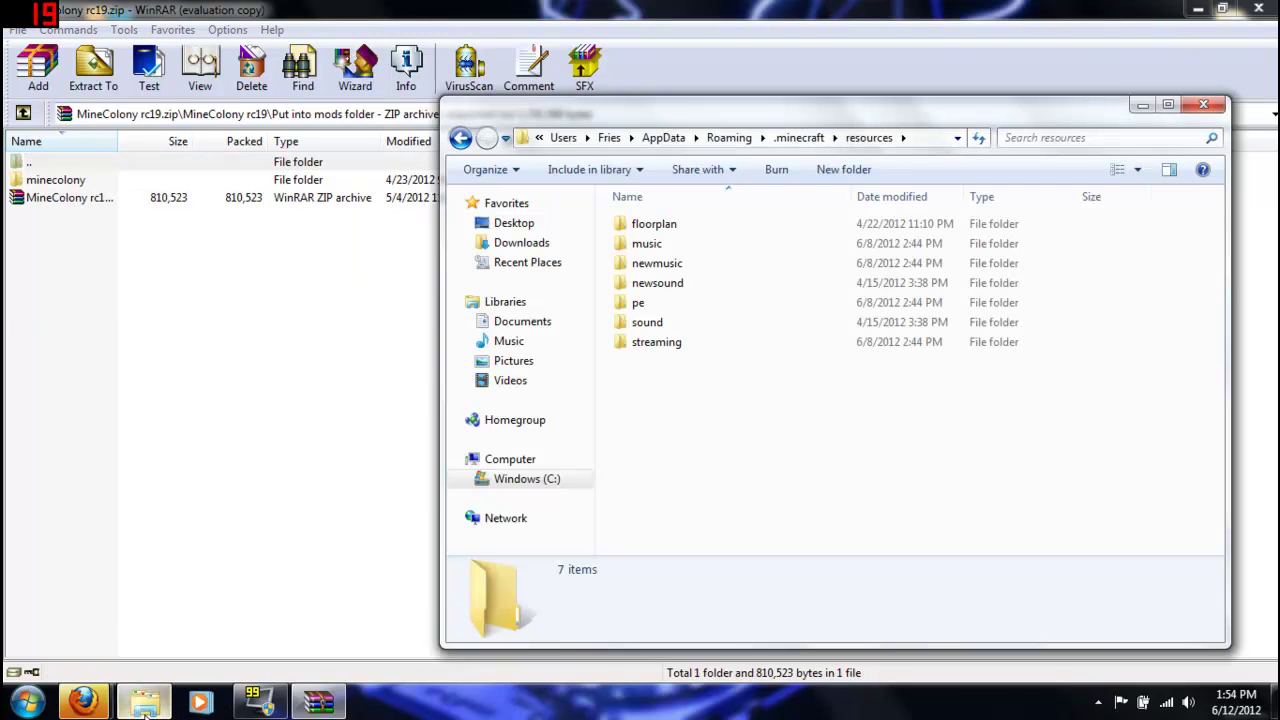
pyautogui.click(473, 140)
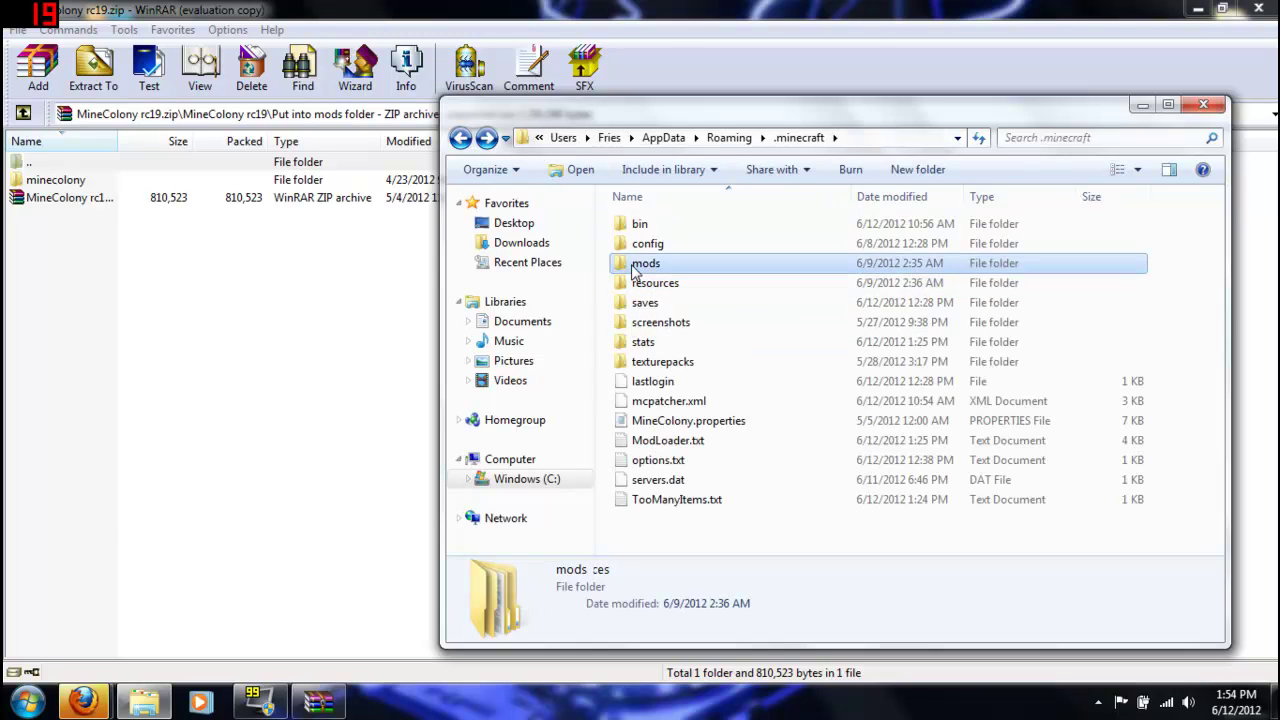
pyautogui.doubleClick(645, 232)
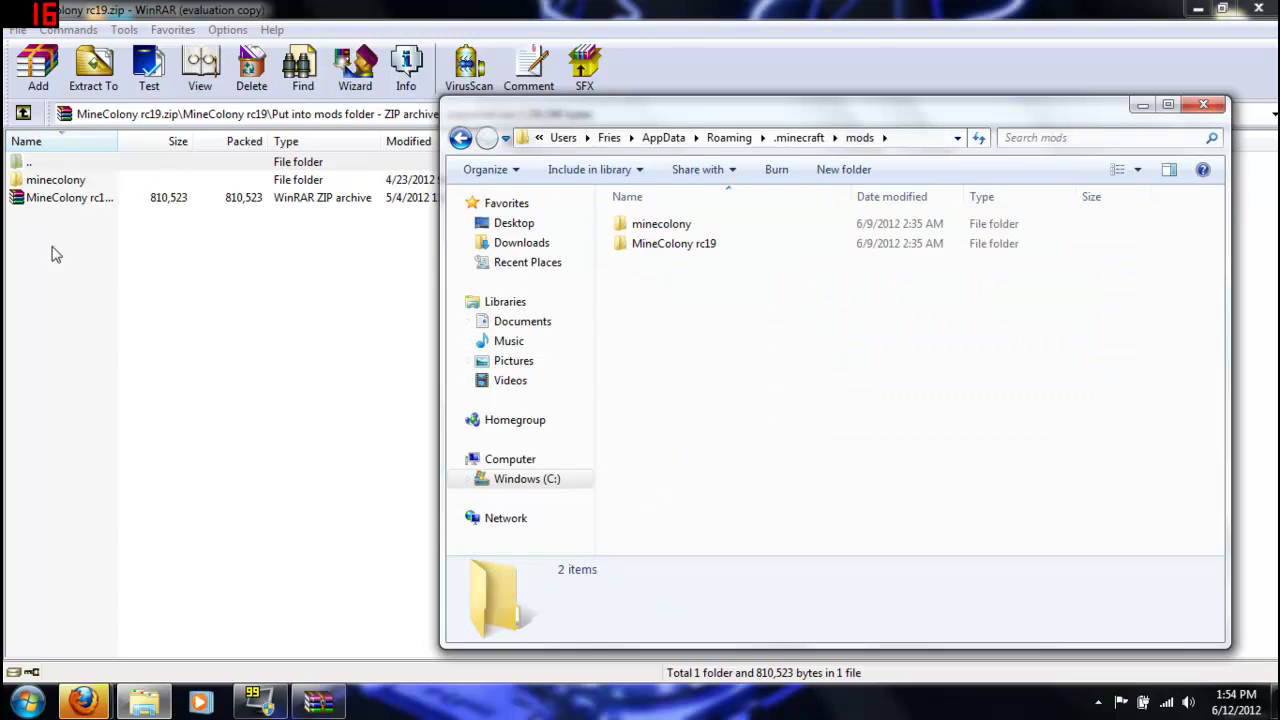
pyautogui.click(66, 214)
pyautogui.moveTo(66, 214)
pyautogui.mouseDown()
pyautogui.moveTo(59, 183)
pyautogui.moveTo(300, 700)
pyautogui.moveTo(143, 703)
pyautogui.moveTo(677, 444)
pyautogui.mouseUp()
pyautogui.click(57, 200)
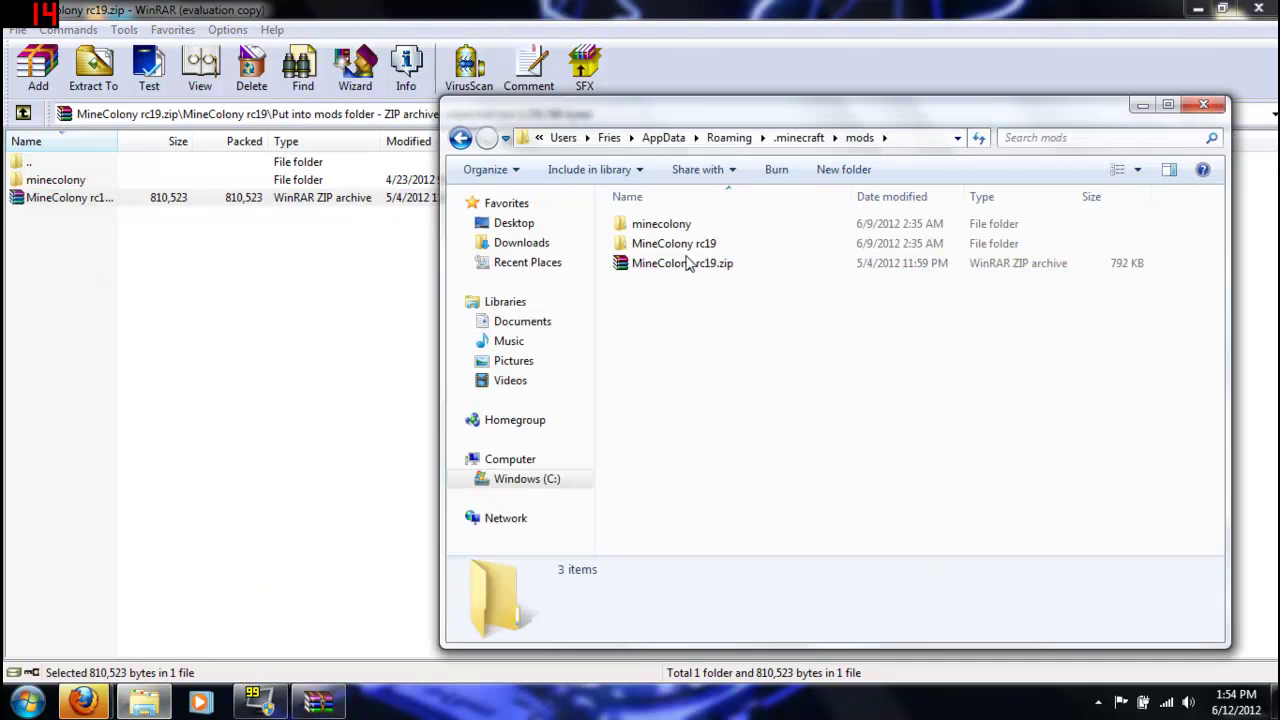
# - Try extracting MineColony rc19.zip to MineColony rc19\, then cancel at the GuiMarket.class conflict
pyautogui.click(688, 266)
pyautogui.rightClick(688, 266)
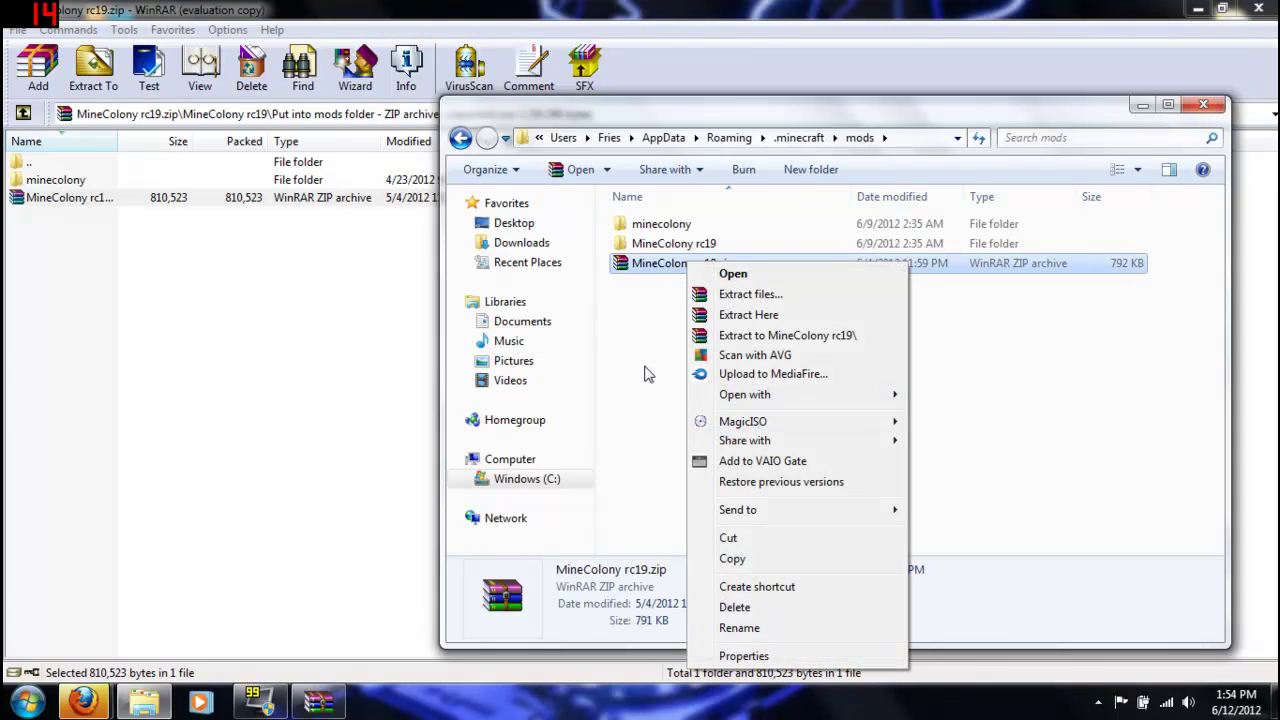
pyautogui.click(755, 336)
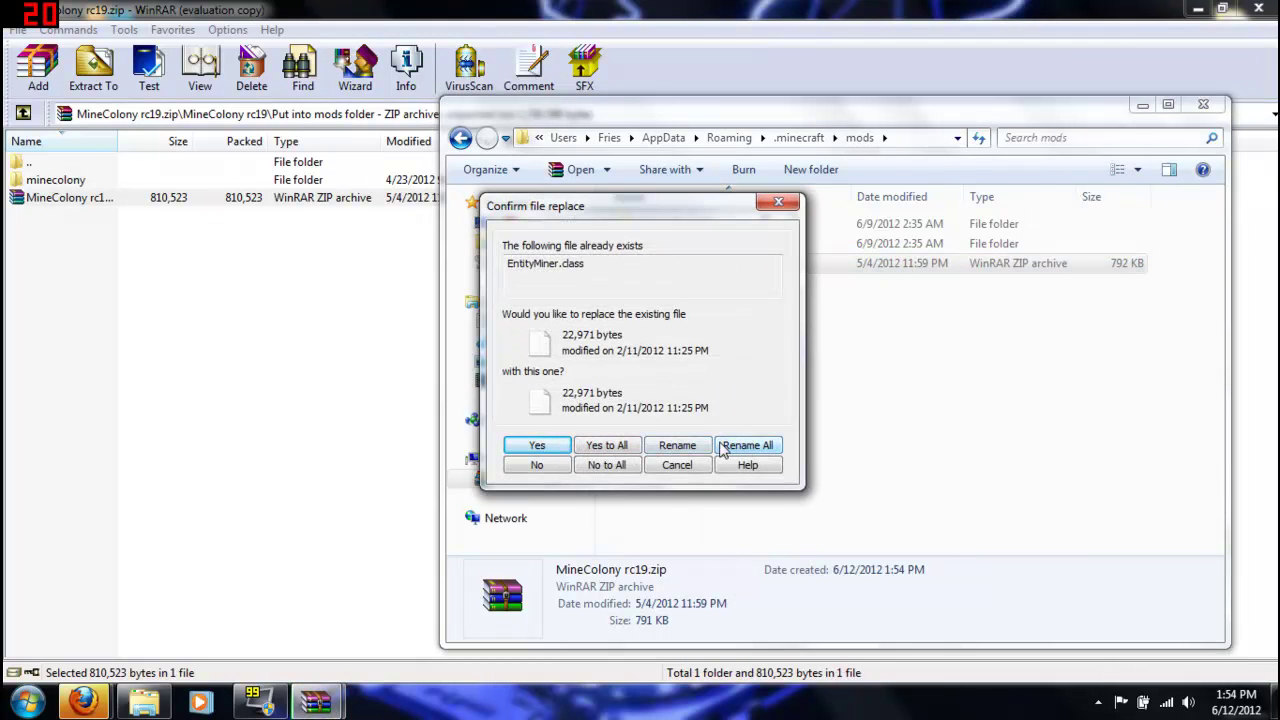
pyautogui.click(675, 447)
pyautogui.write('f')
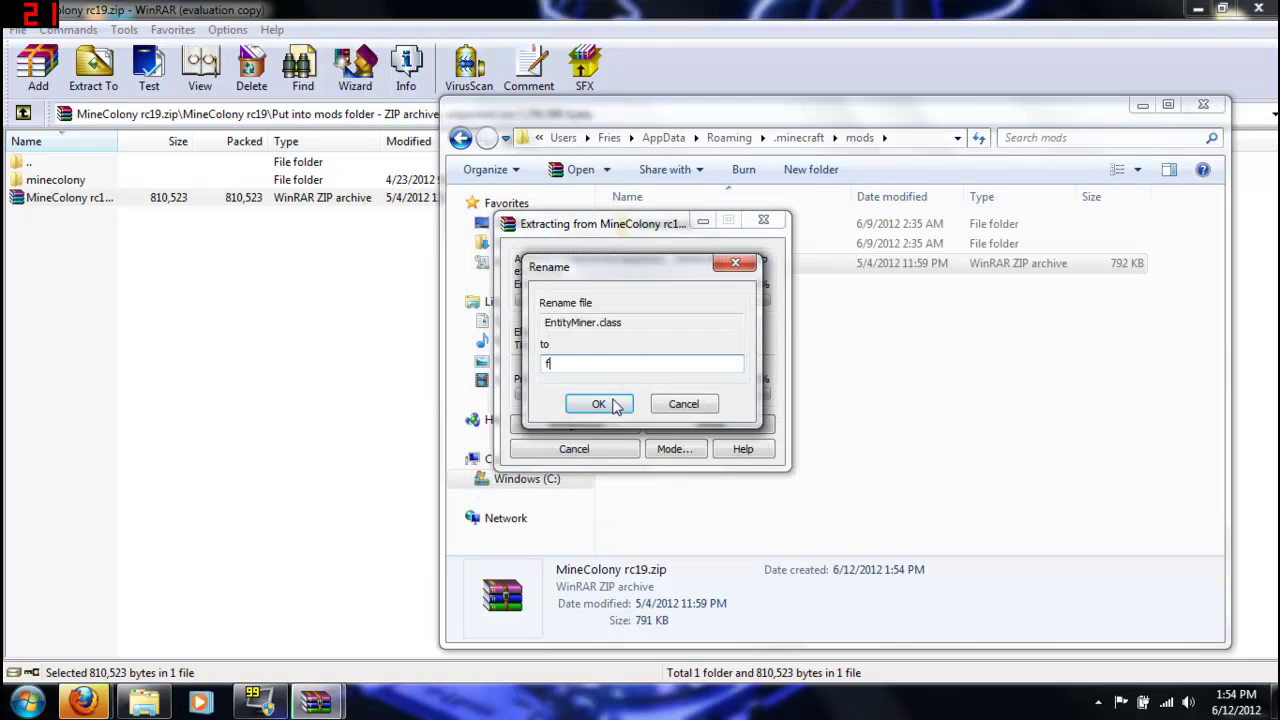
pyautogui.click(615, 404)
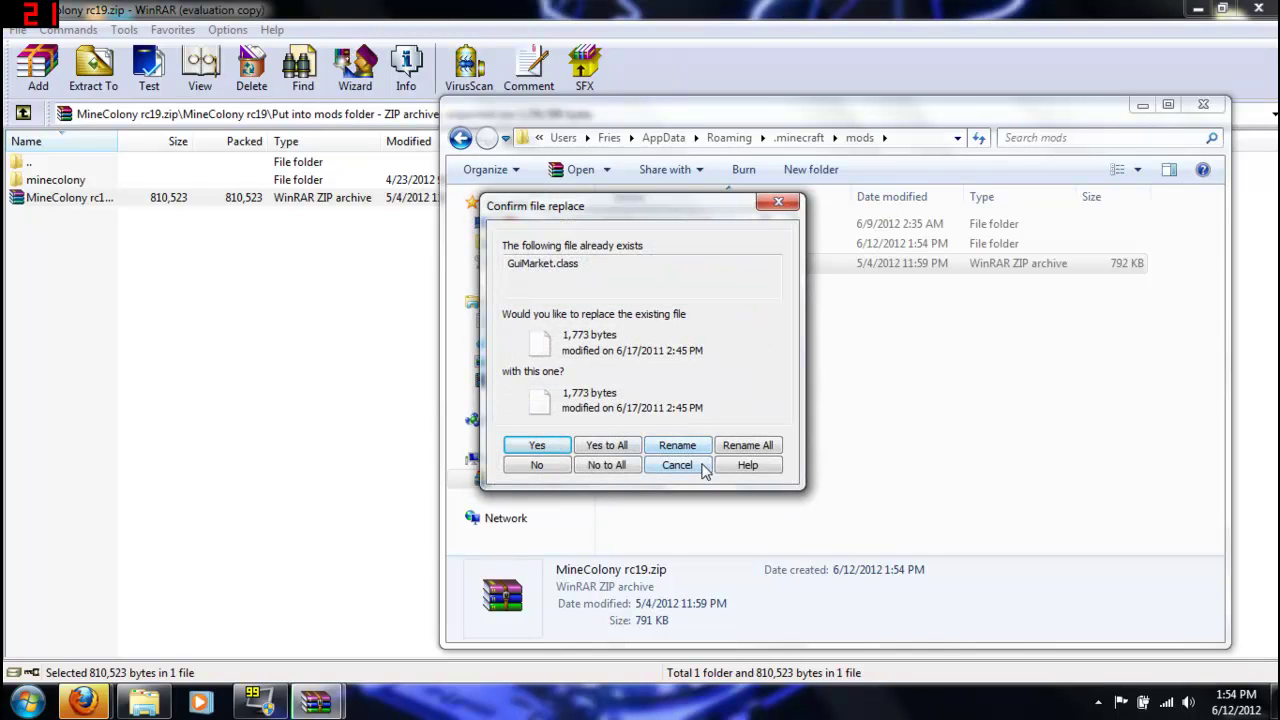
pyautogui.click(703, 466)
# - Check the MineColony rc19 folder, then re-extract the zip there replacing all existing files
pyautogui.doubleClick(713, 246)
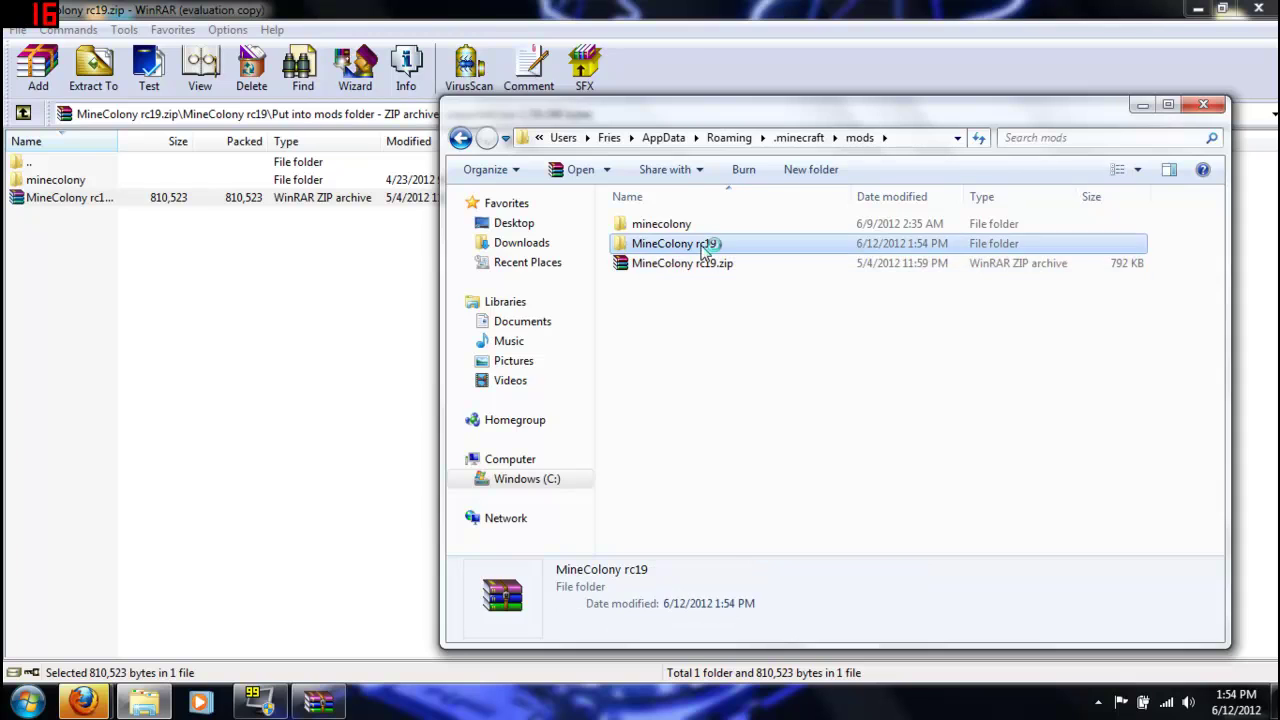
pyautogui.scroll(-1, 755, 288)
pyautogui.scroll(-6, 755, 288)
pyautogui.scroll(-3, 728, 432)
pyautogui.click(461, 140)
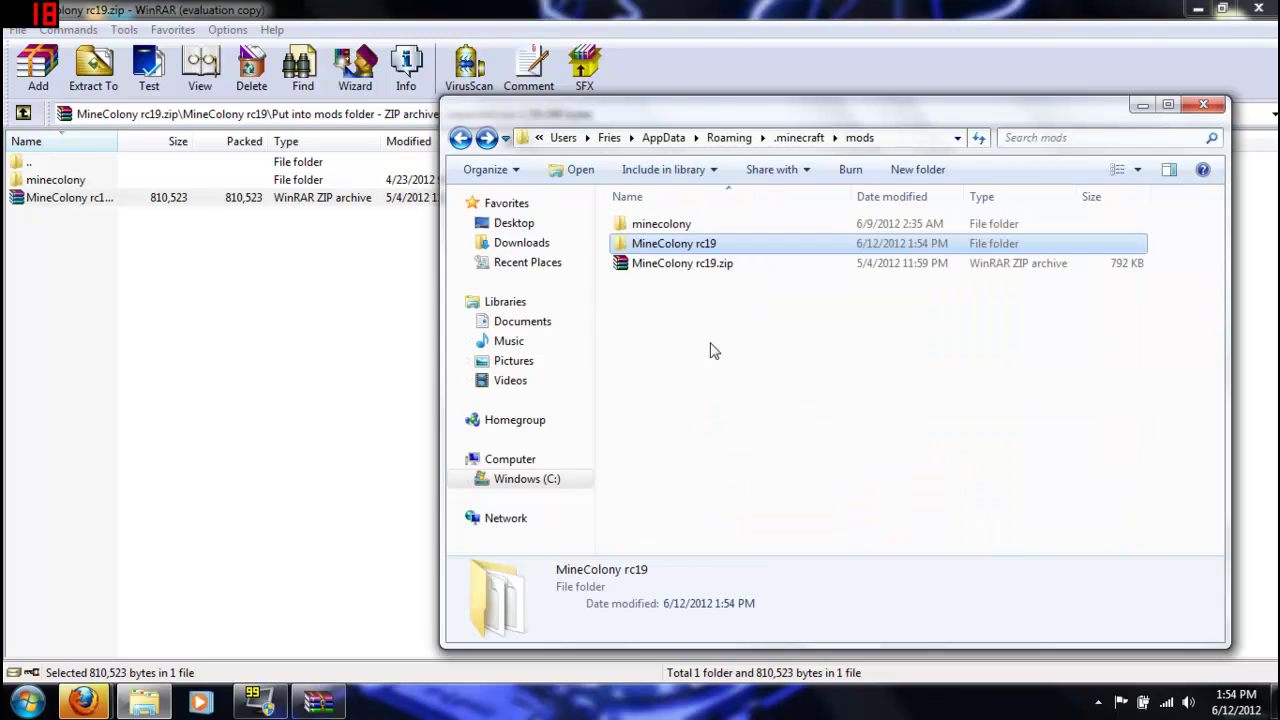
pyautogui.rightClick(689, 263)
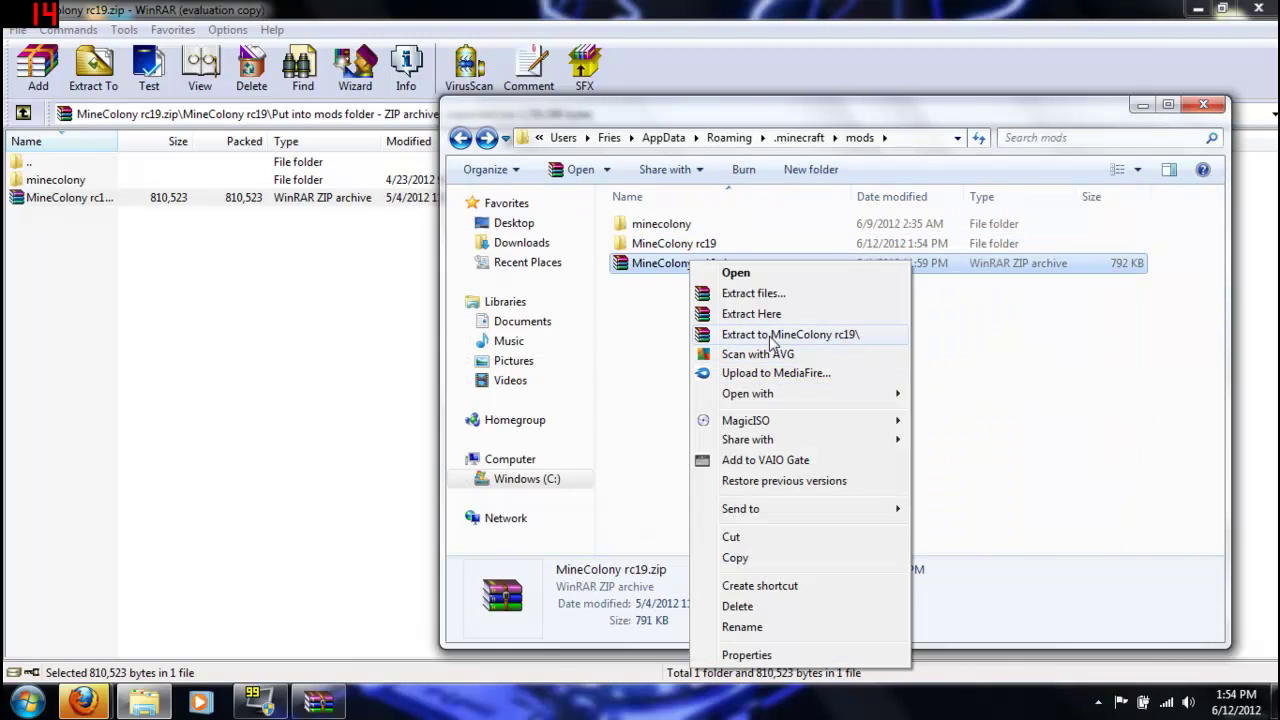
pyautogui.click(770, 334)
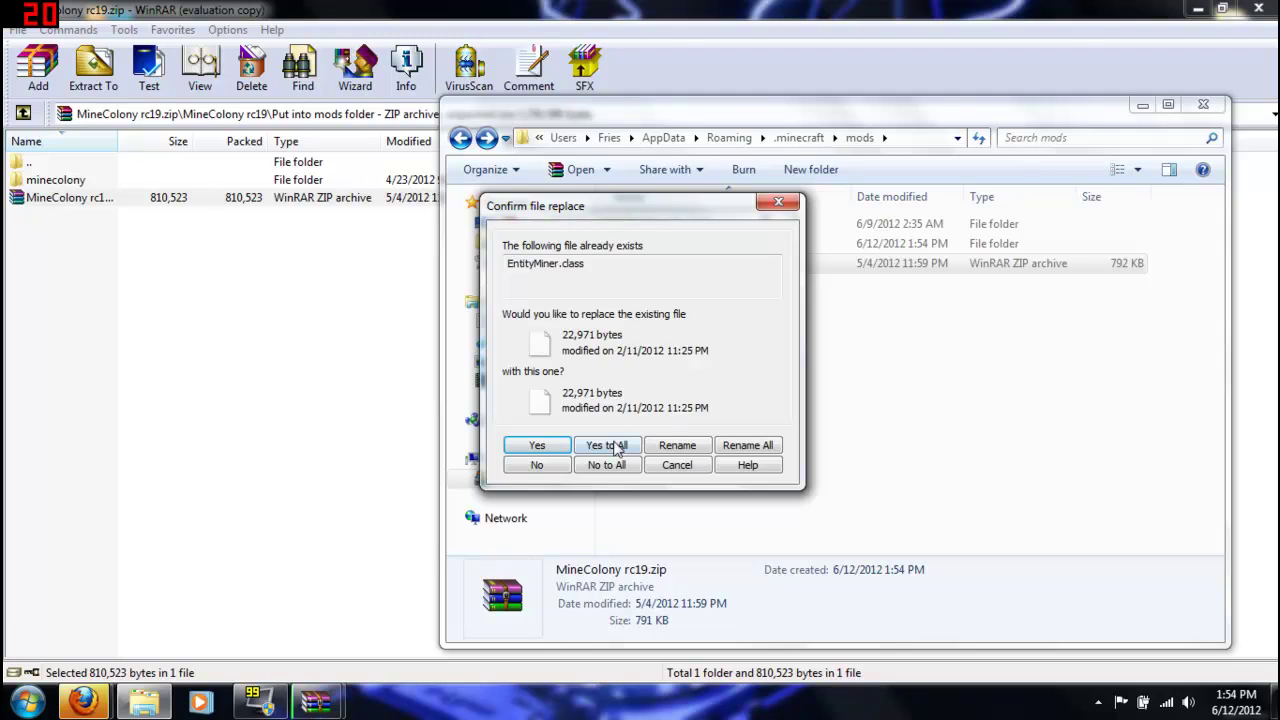
pyautogui.click(608, 445)
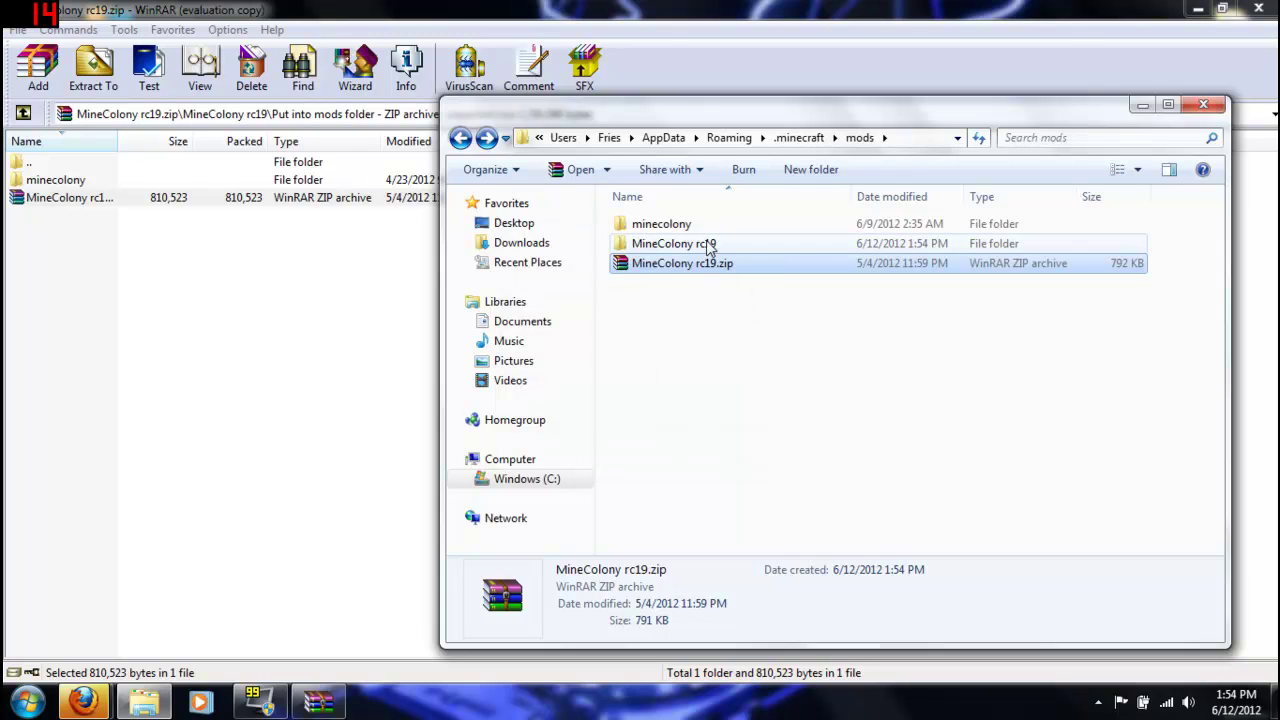
# - Cancel WinRAR's add-files dialog, delete MineColony rc19.zip from mods, and go back to .minecraft
pyautogui.click(313, 352)
pyautogui.moveTo(313, 352); pyautogui.dragTo(660, 370)
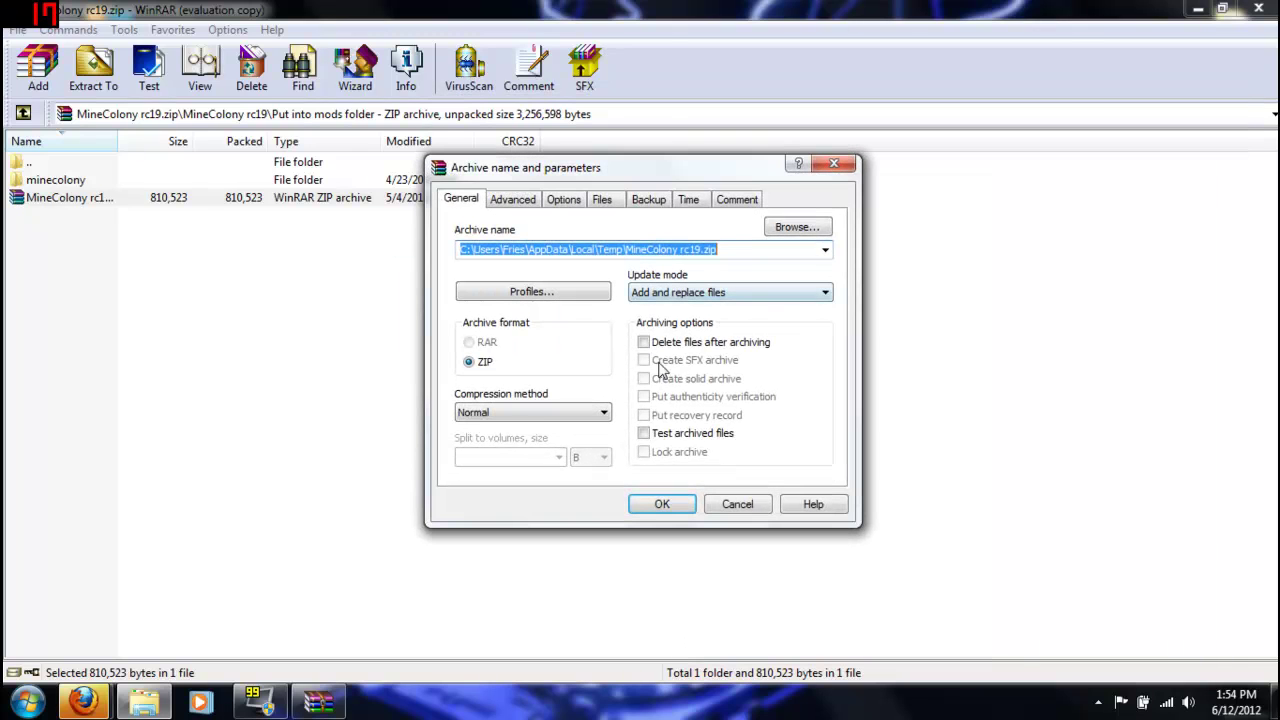
pyautogui.click(737, 504)
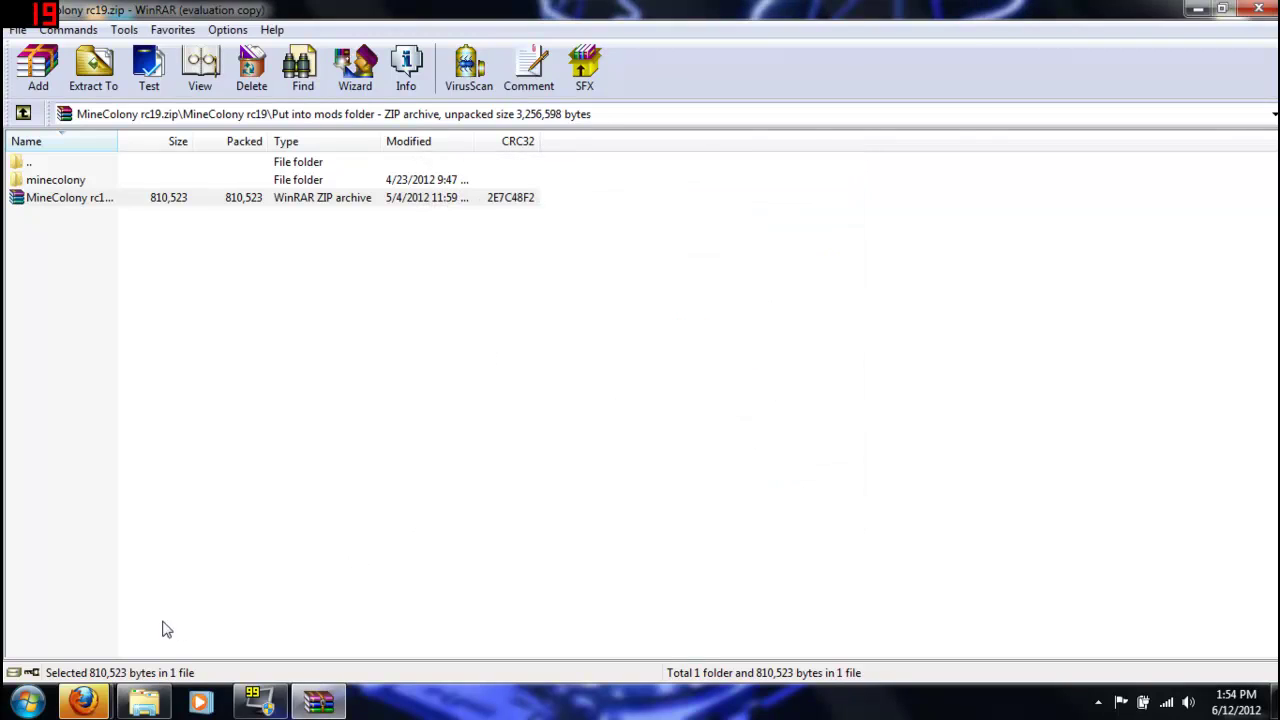
pyautogui.click(144, 703)
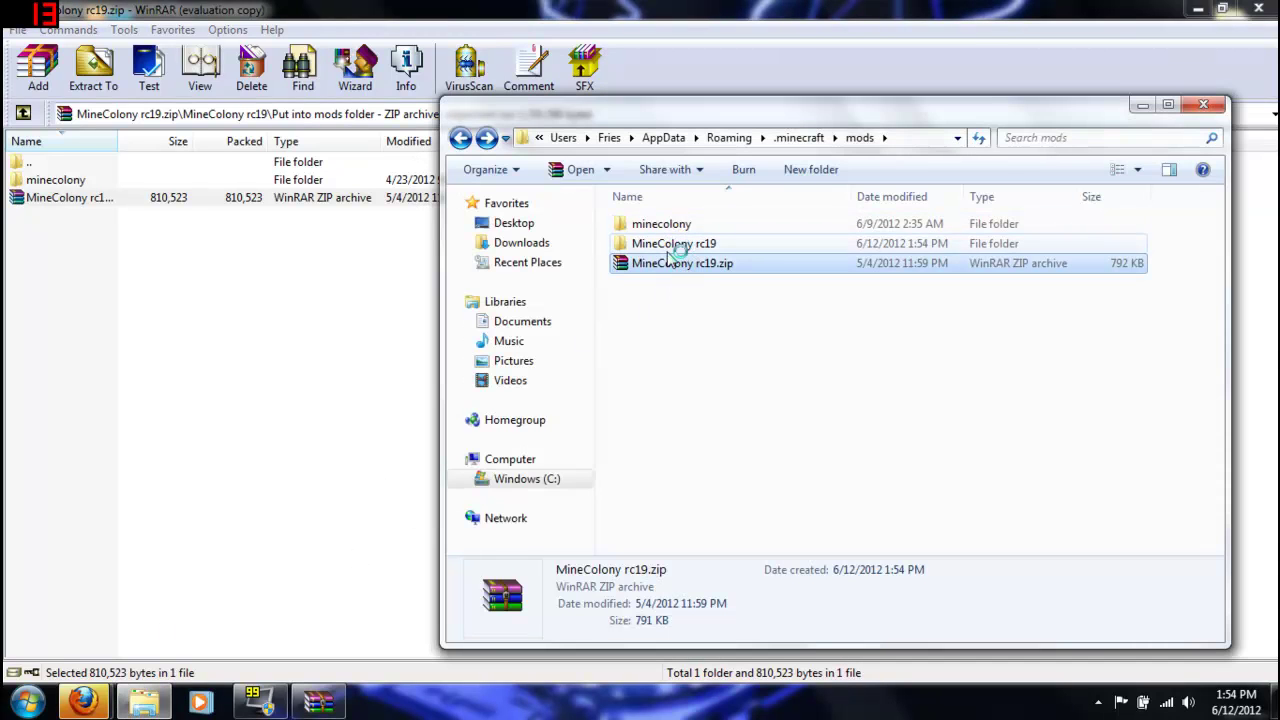
pyautogui.press('Delete')
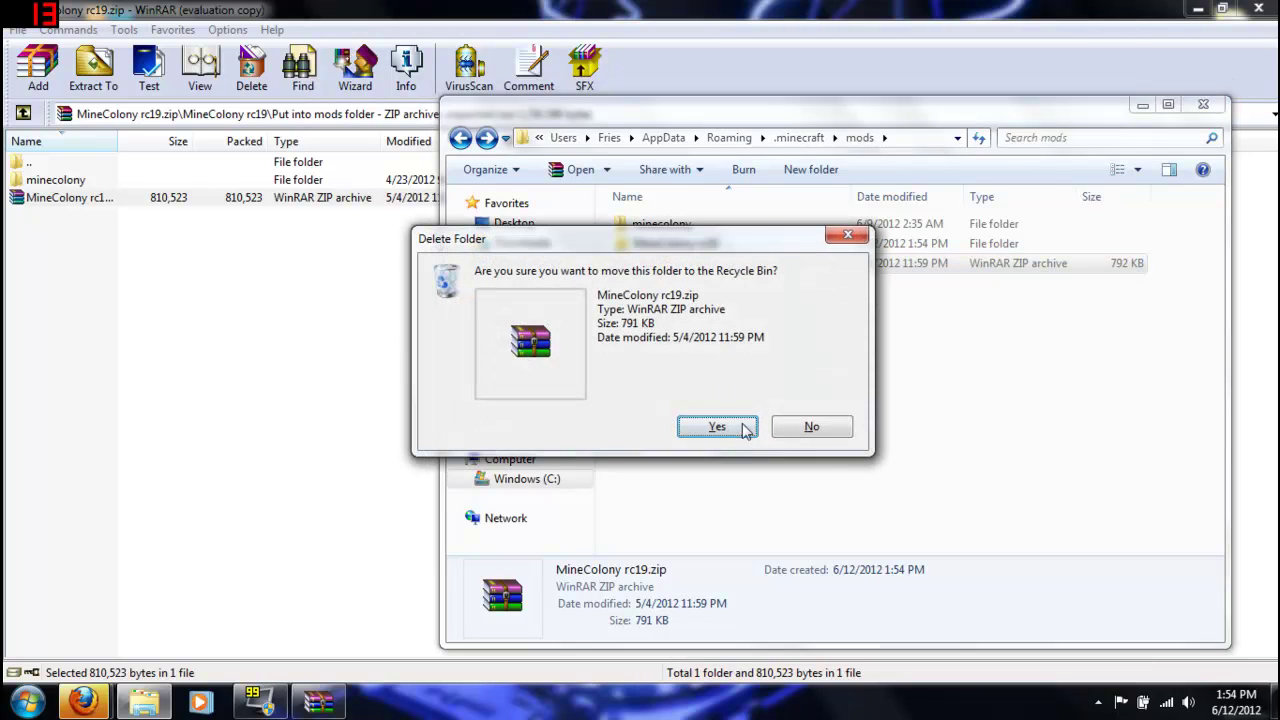
pyautogui.click(742, 428)
pyautogui.click(462, 140)
# - Drag MineColony.properties from the archive's 'Put into minecraft folder' into the .minecraft window
pyautogui.click(107, 157)
pyautogui.doubleClick(107, 157)
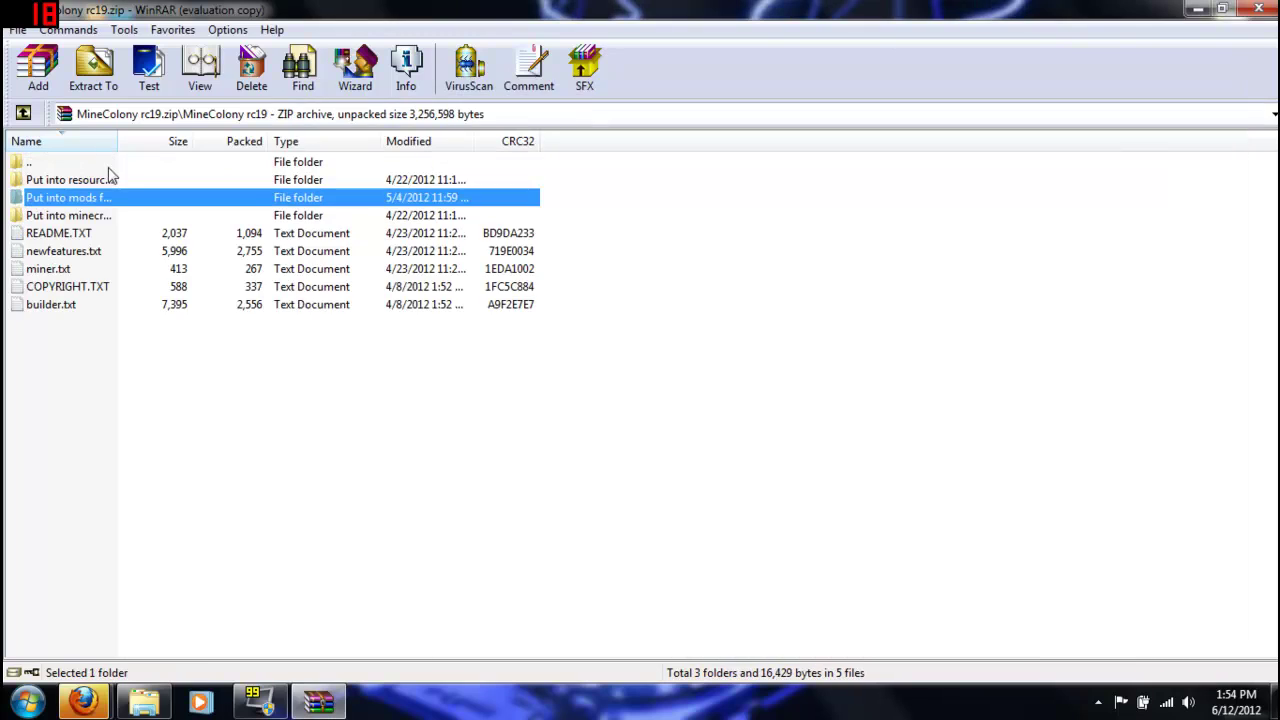
pyautogui.click(85, 217)
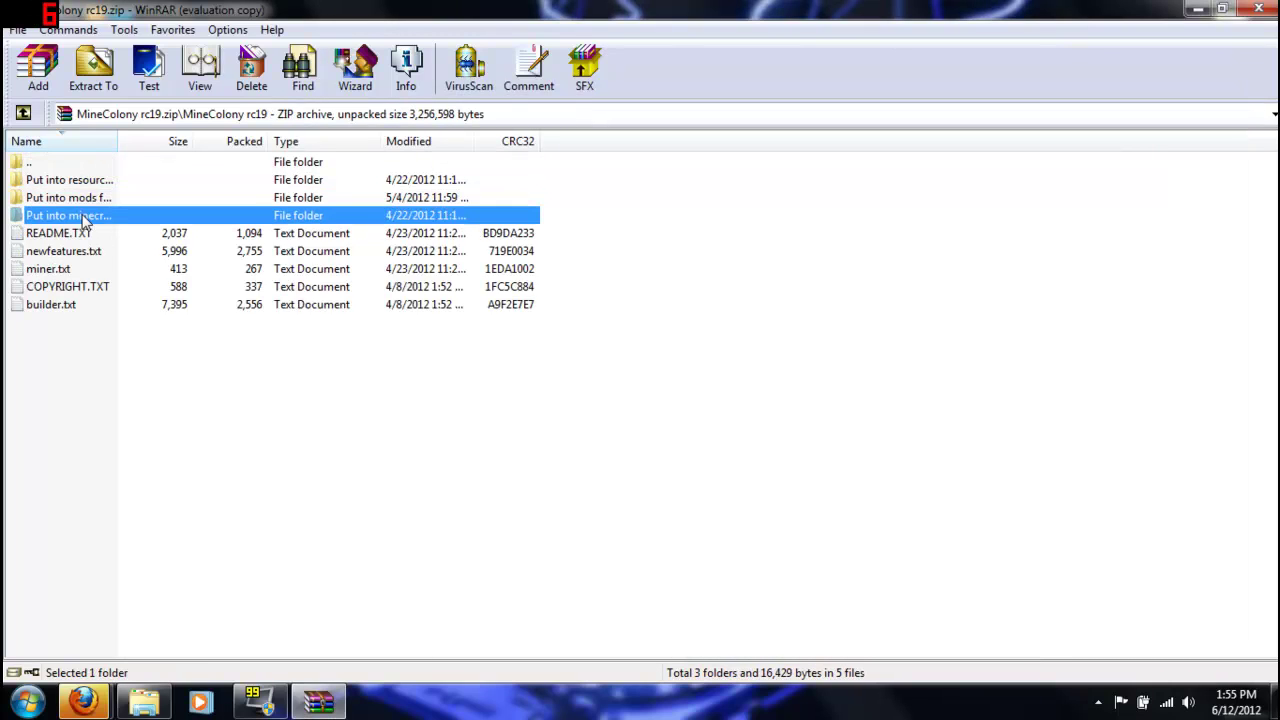
pyautogui.doubleClick(85, 218)
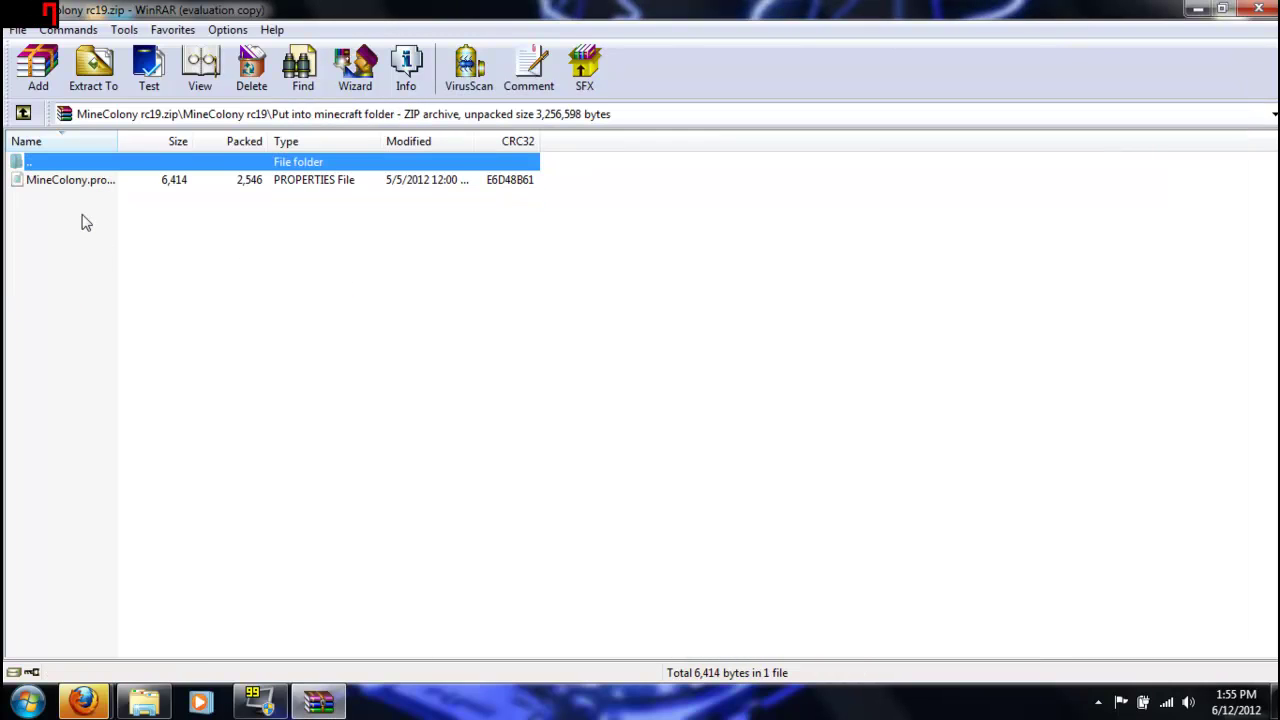
pyautogui.click(143, 702)
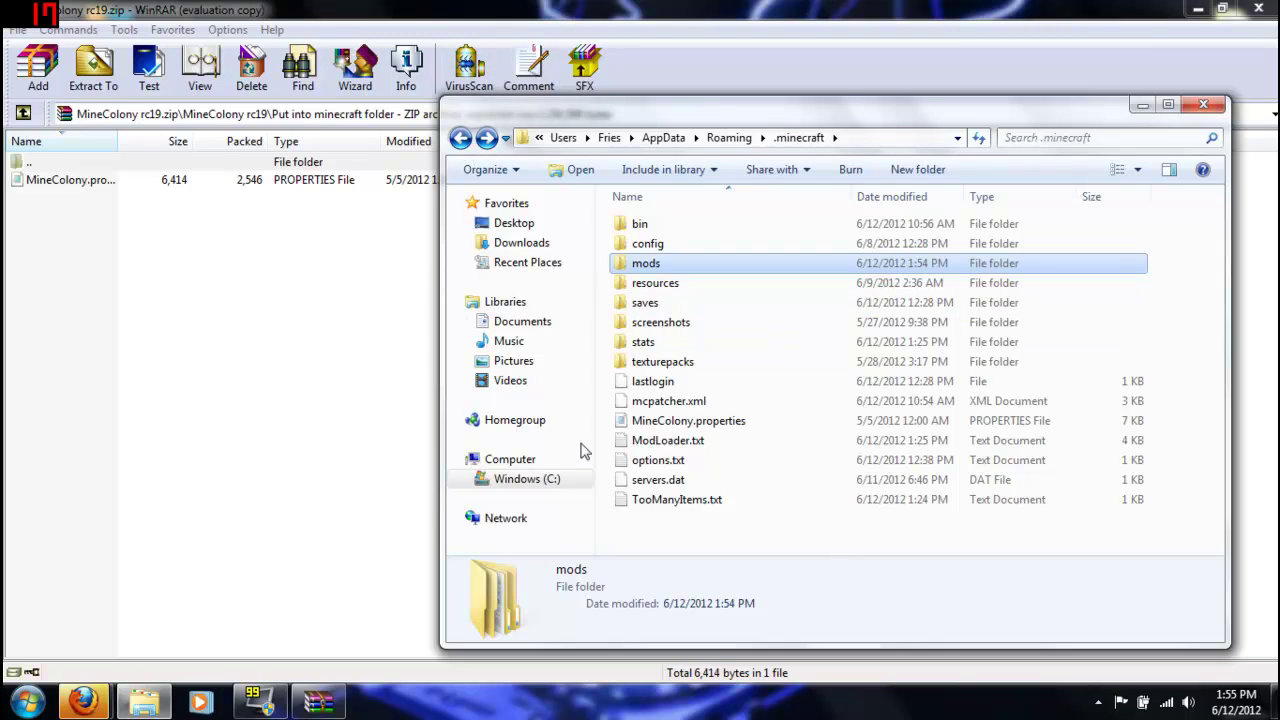
pyautogui.click(106, 182)
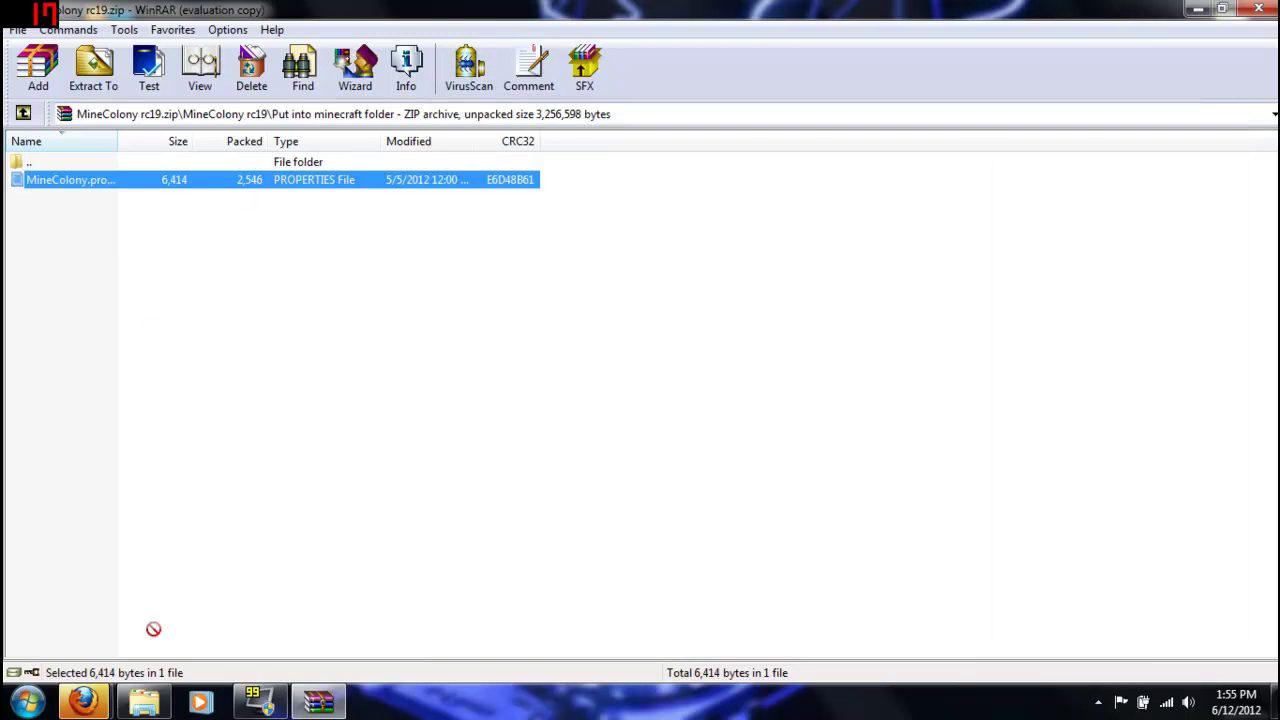
pyautogui.moveTo(140, 708)
pyautogui.mouseDown()
pyautogui.moveTo(651, 537)
pyautogui.moveTo(785, 546)
pyautogui.mouseUp()
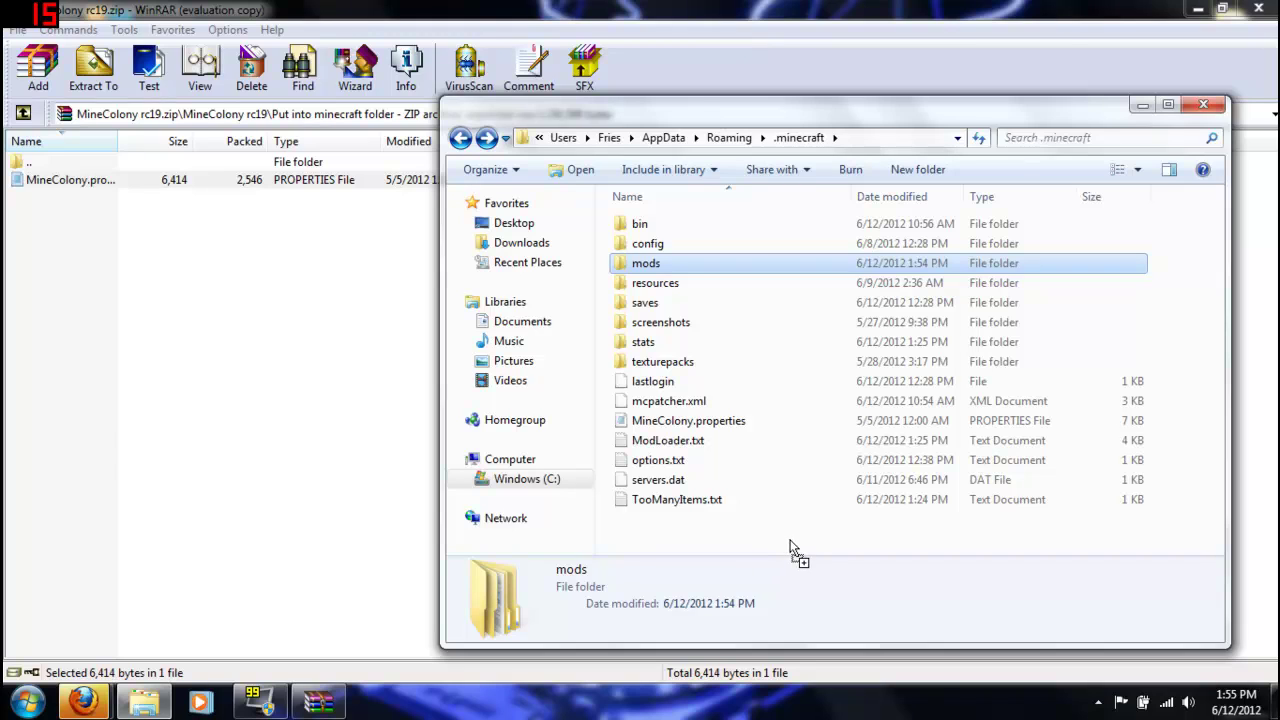
pyautogui.moveTo(790, 548)
pyautogui.mouseDown()
pyautogui.moveTo(626, 530)
pyautogui.moveTo(370, 434)
pyautogui.mouseUp()
pyautogui.moveTo(370, 434); pyautogui.dragTo(371, 443)
# - Close WinRAR and check Firefox's downloads list
pyautogui.click(1256, 11)
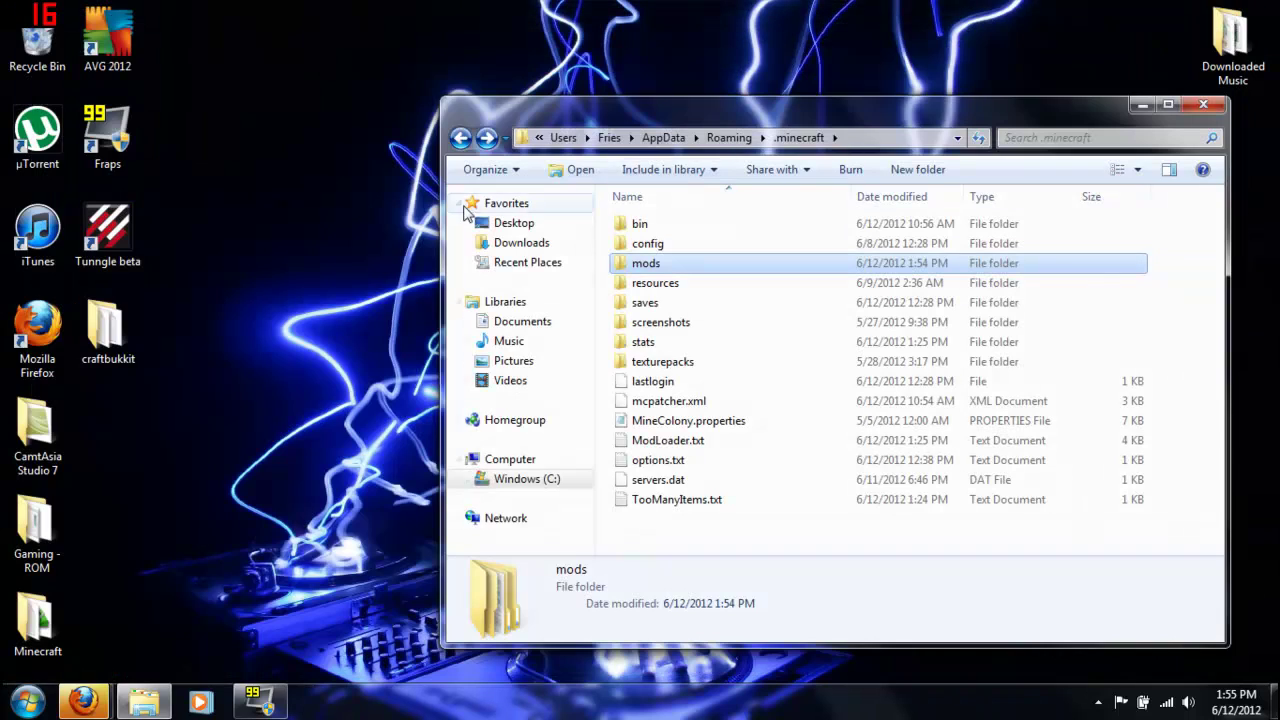
pyautogui.rightClick(84, 697)
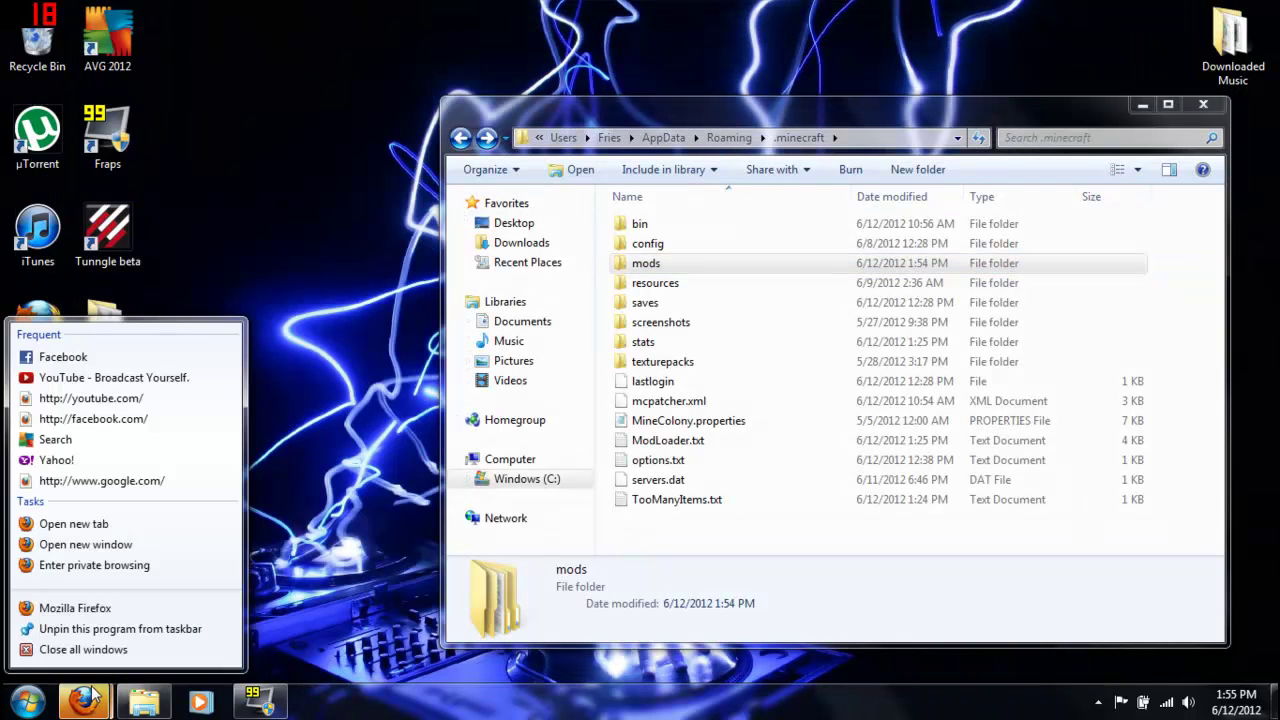
pyautogui.click(84, 697)
pyautogui.click(405, 560)
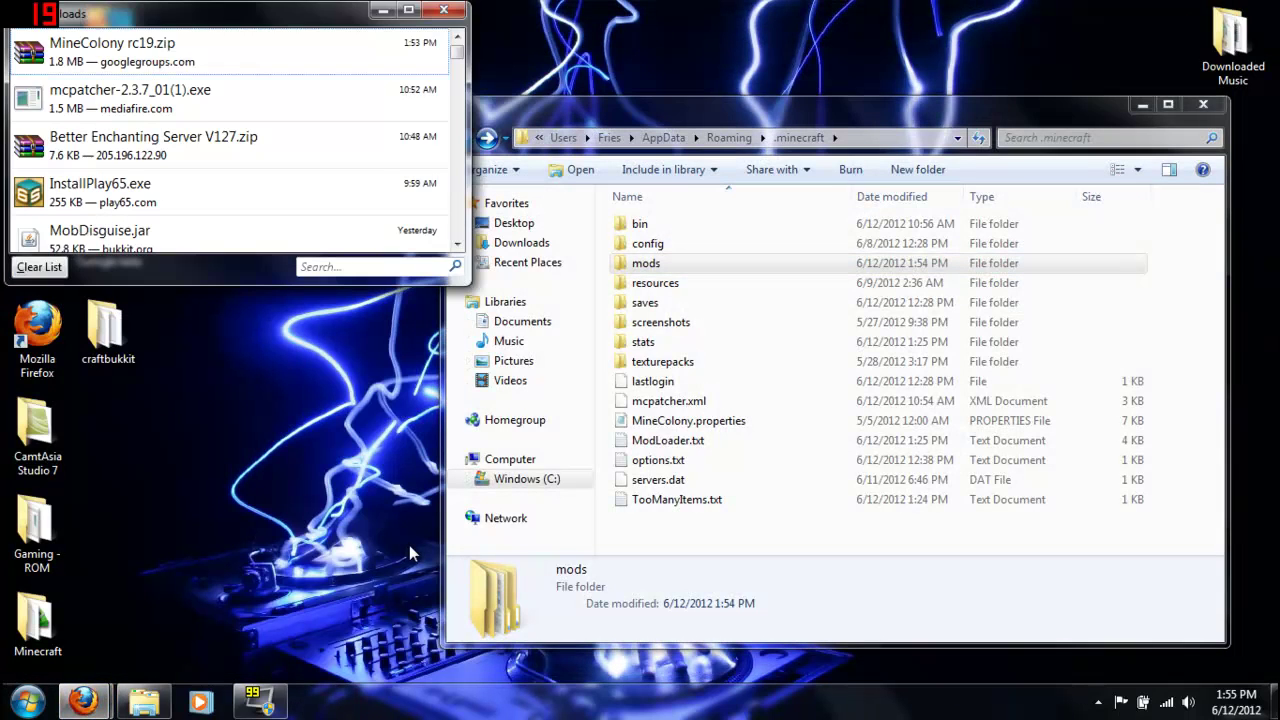
pyautogui.click(432, 18)
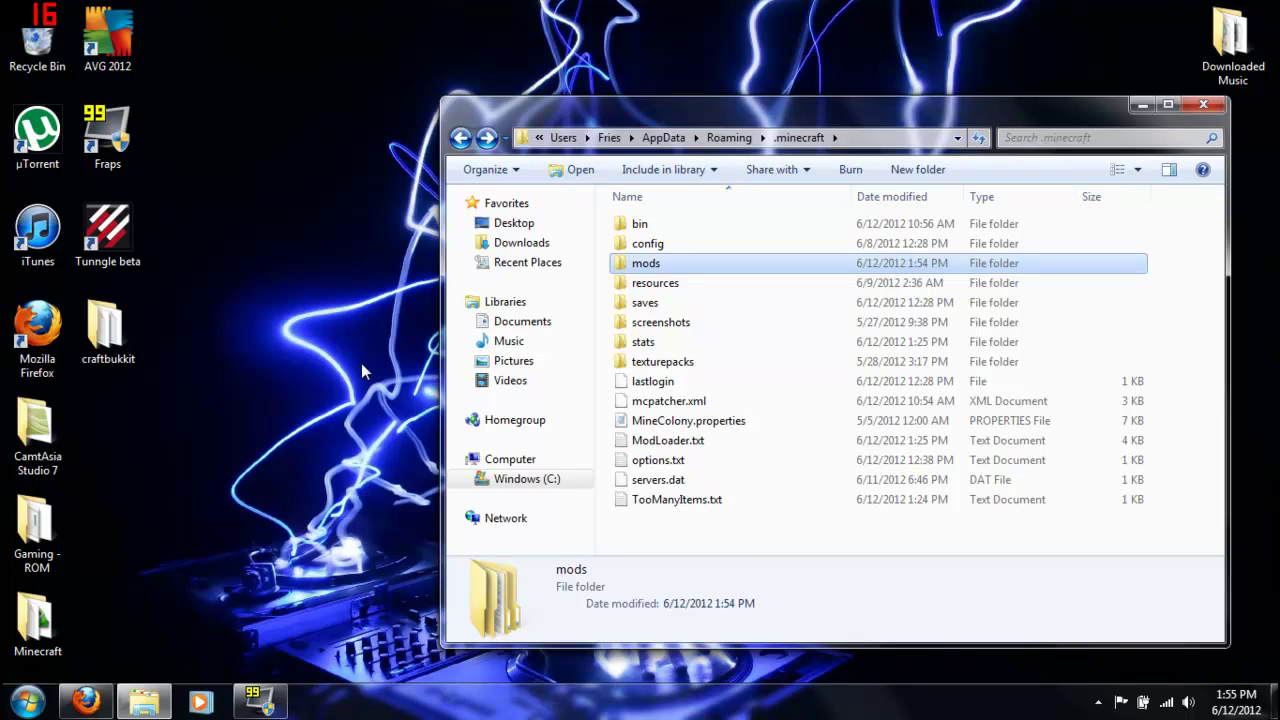
# - Close the .minecraft window and launch Minecraft Windows.exe from the desktop Minecraft folder
pyautogui.click(712, 537)
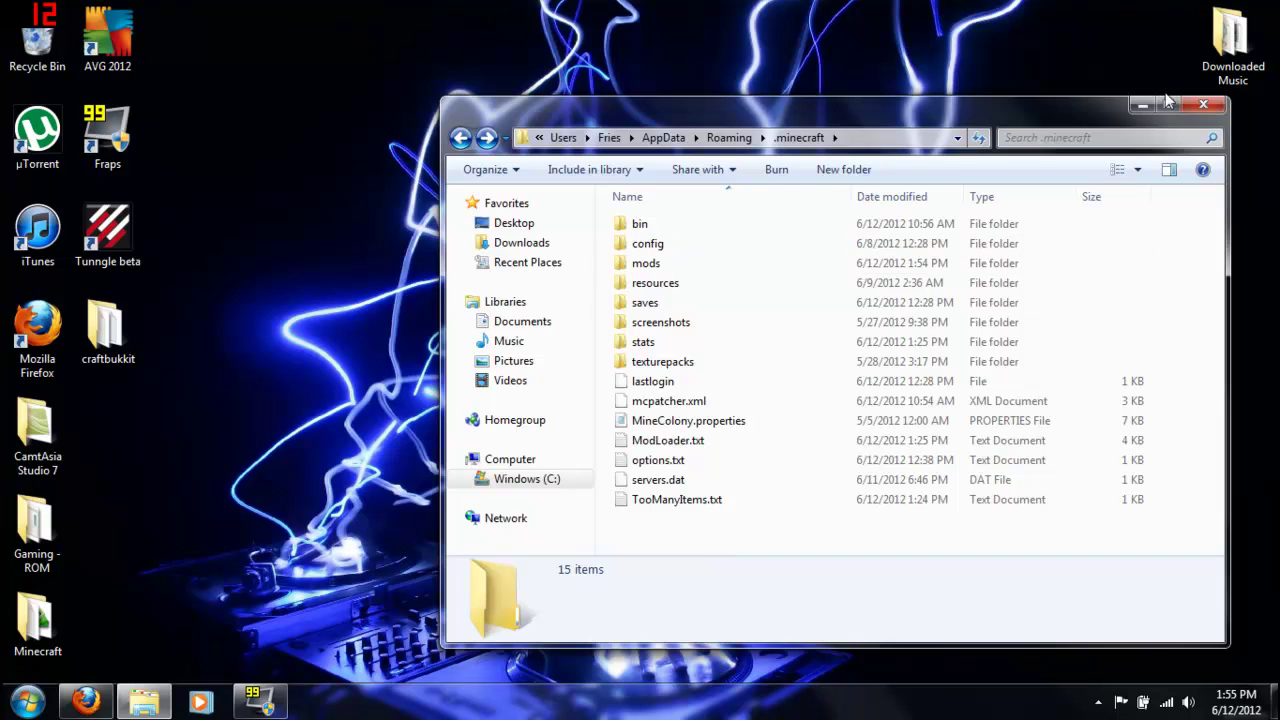
pyautogui.click(1203, 105)
pyautogui.doubleClick(37, 625)
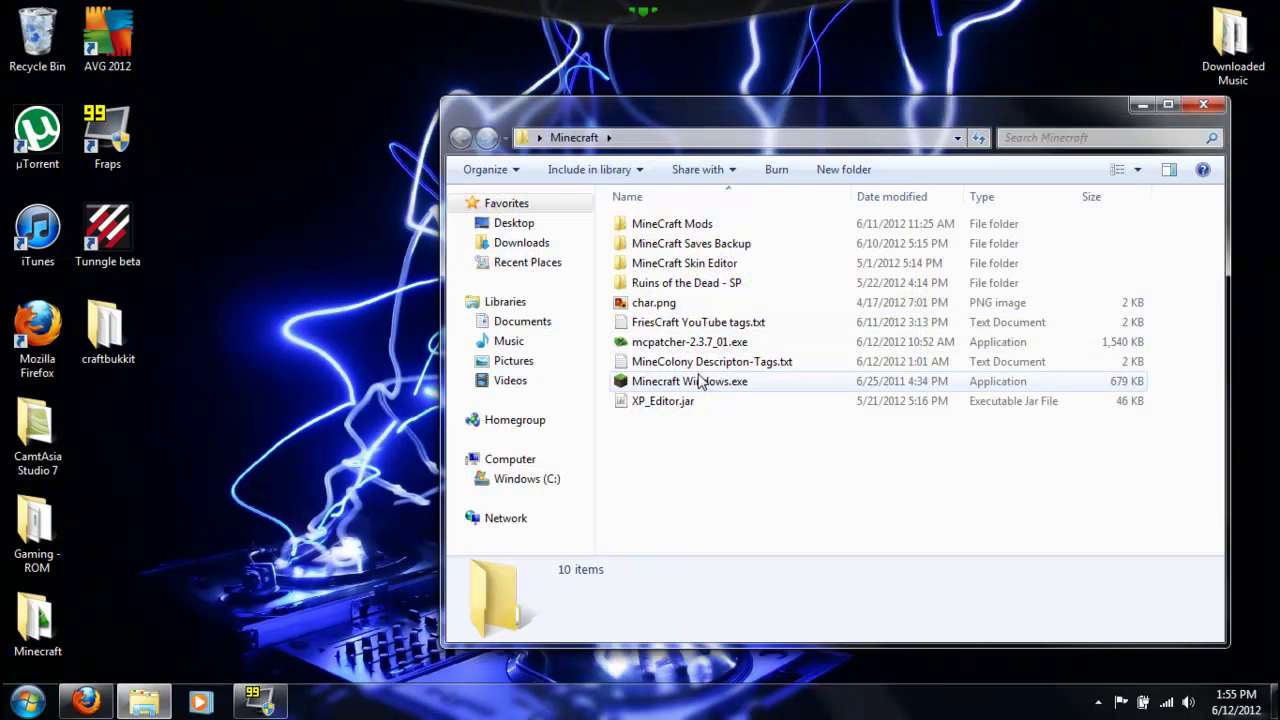
pyautogui.doubleClick(705, 381)
# - Close the Minecraft folder window and enter Minecraft 1.2.5 from the launcher
pyautogui.click(1203, 105)
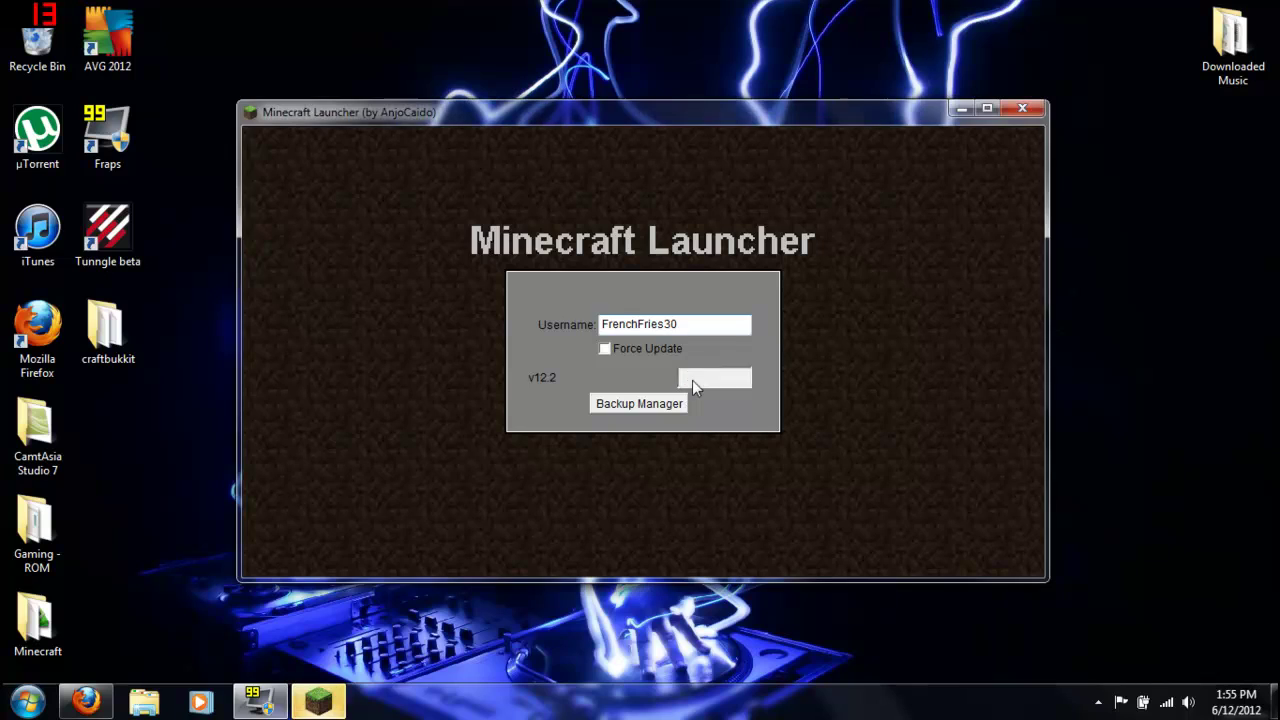
pyautogui.click(696, 385)
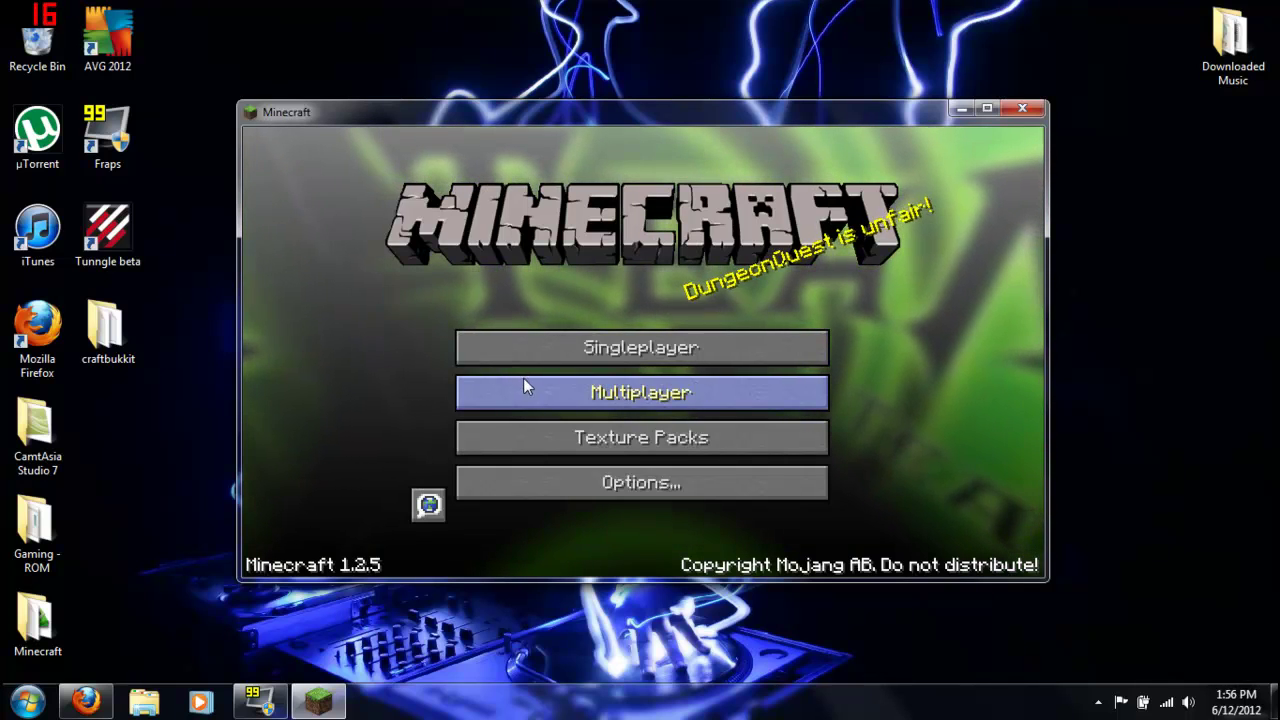
# - Create a new world with the game mode cycled to Creative, and generate it
pyautogui.click(566, 362)
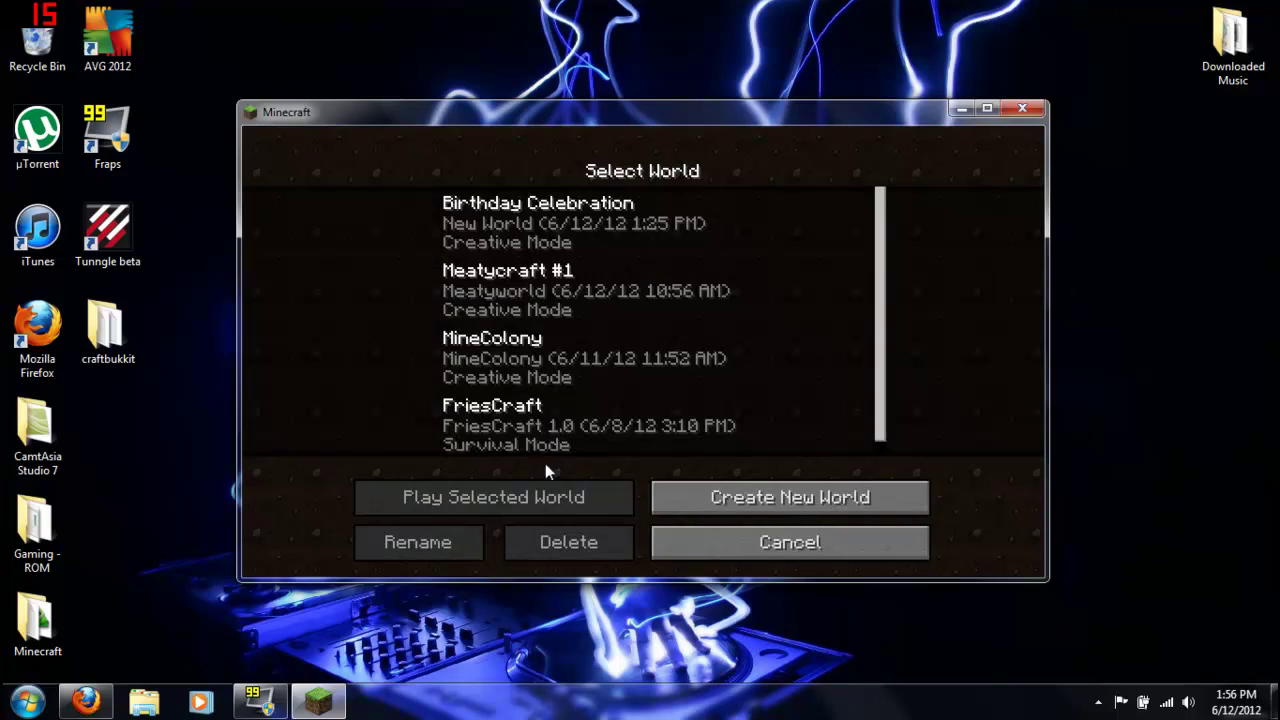
pyautogui.click(749, 497)
pyautogui.click(576, 336)
pyautogui.click(576, 340)
pyautogui.click(563, 543)
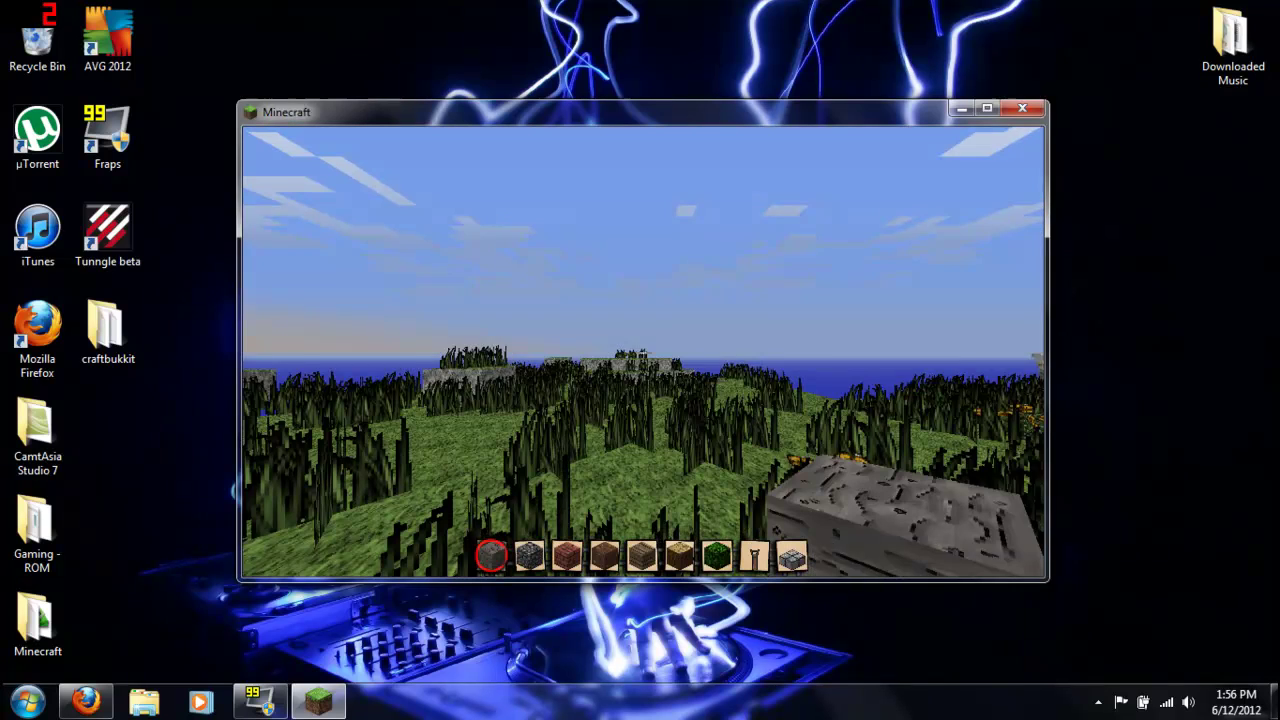
# - Swap the Wooden Planks for a Citizen's hut from TooManyItems page 3 and try placing it on the grass
pyautogui.press('e')
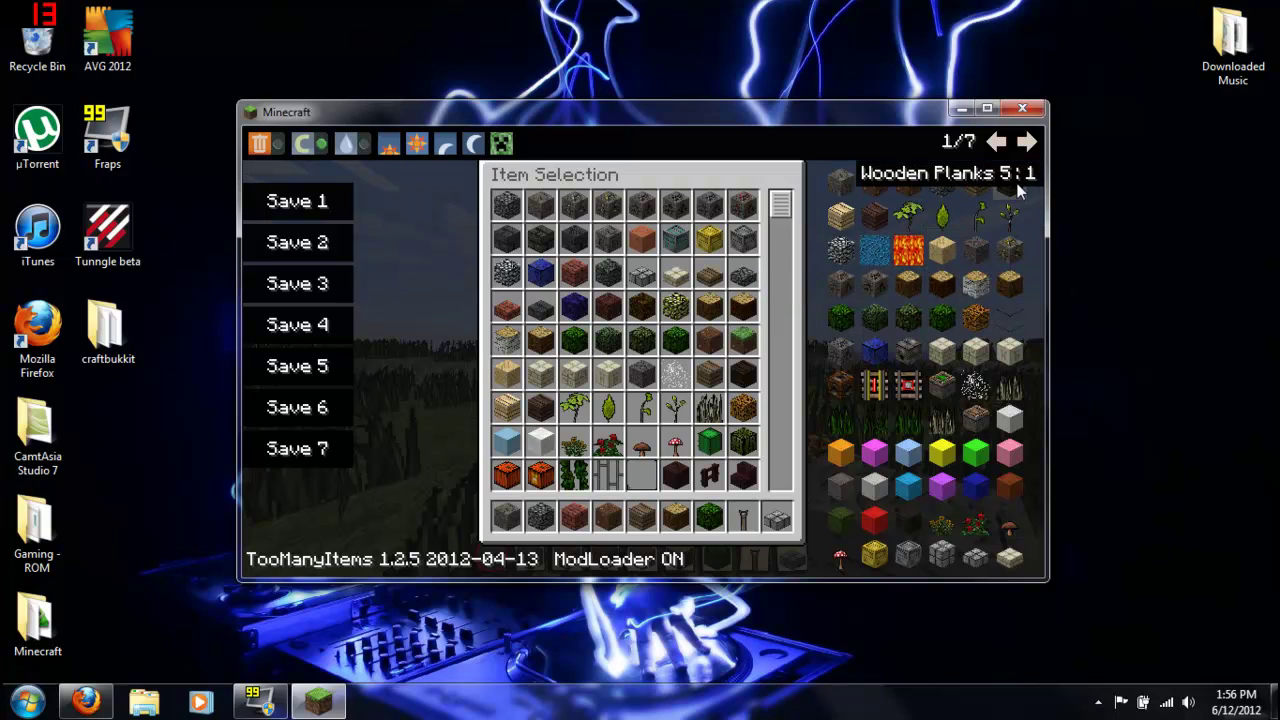
pyautogui.click(1027, 141)
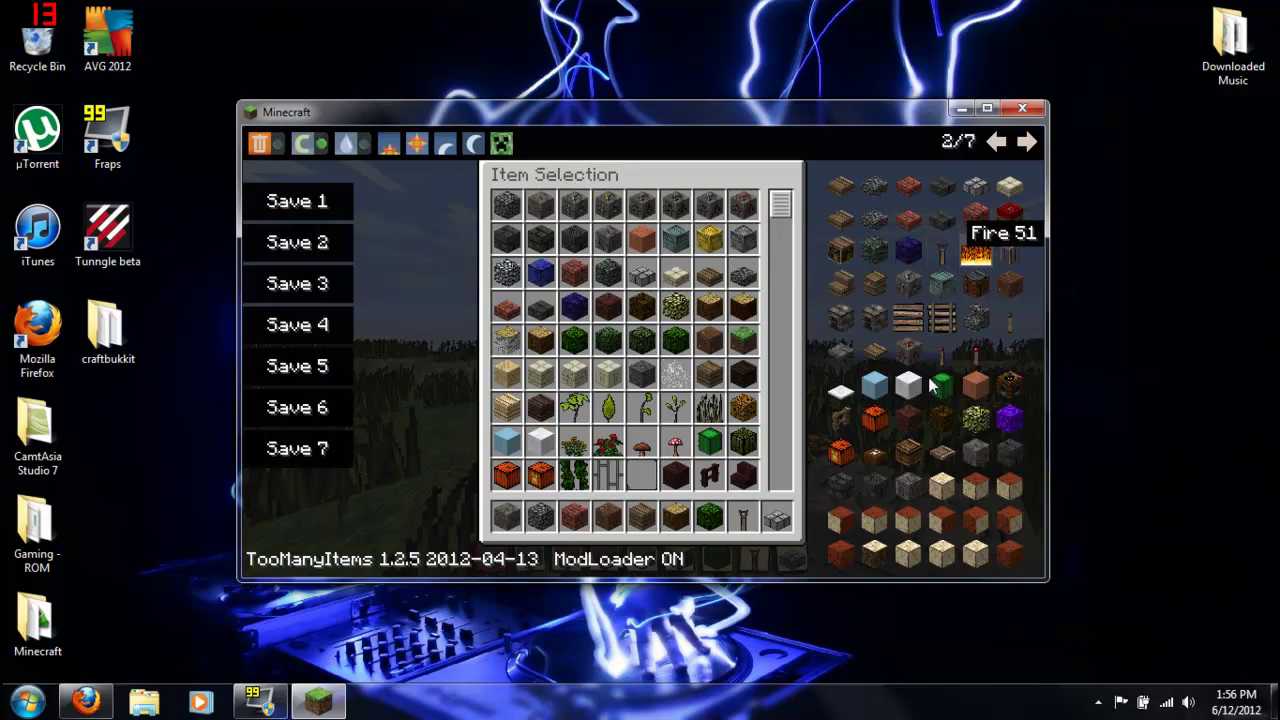
pyautogui.click(1027, 141)
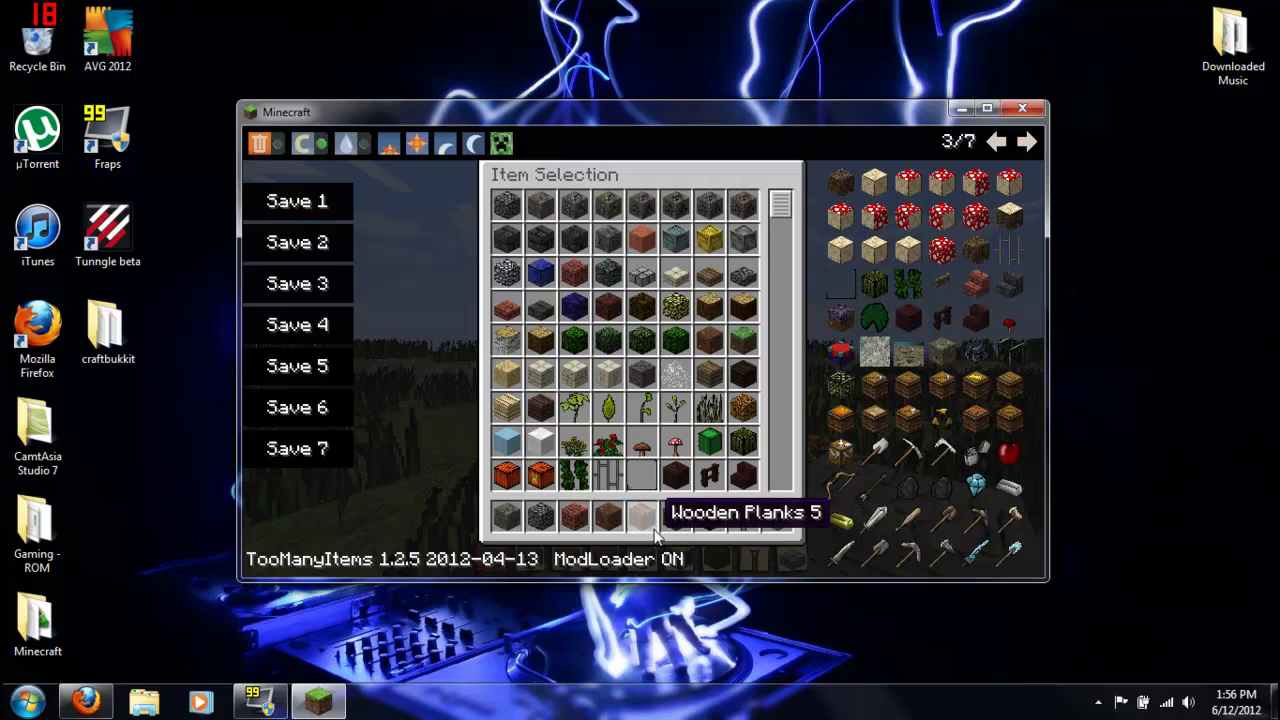
pyautogui.click(645, 518)
pyautogui.click(975, 350)
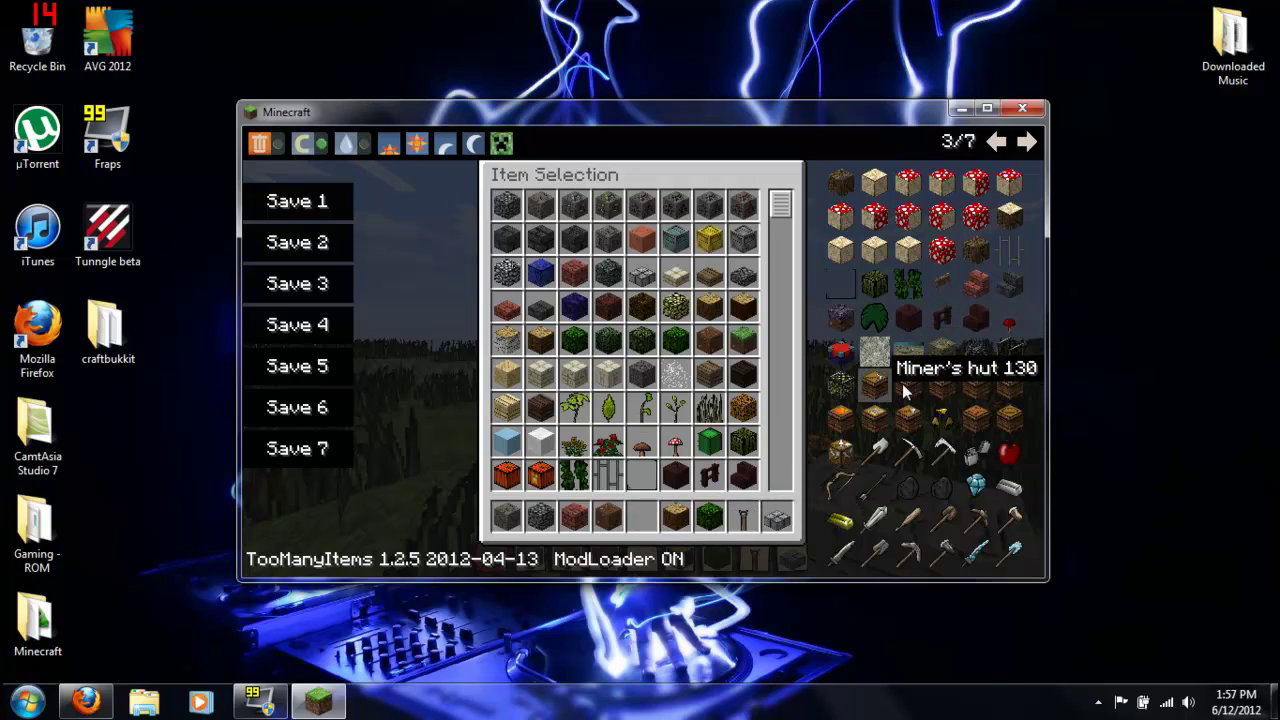
pyautogui.click(844, 432)
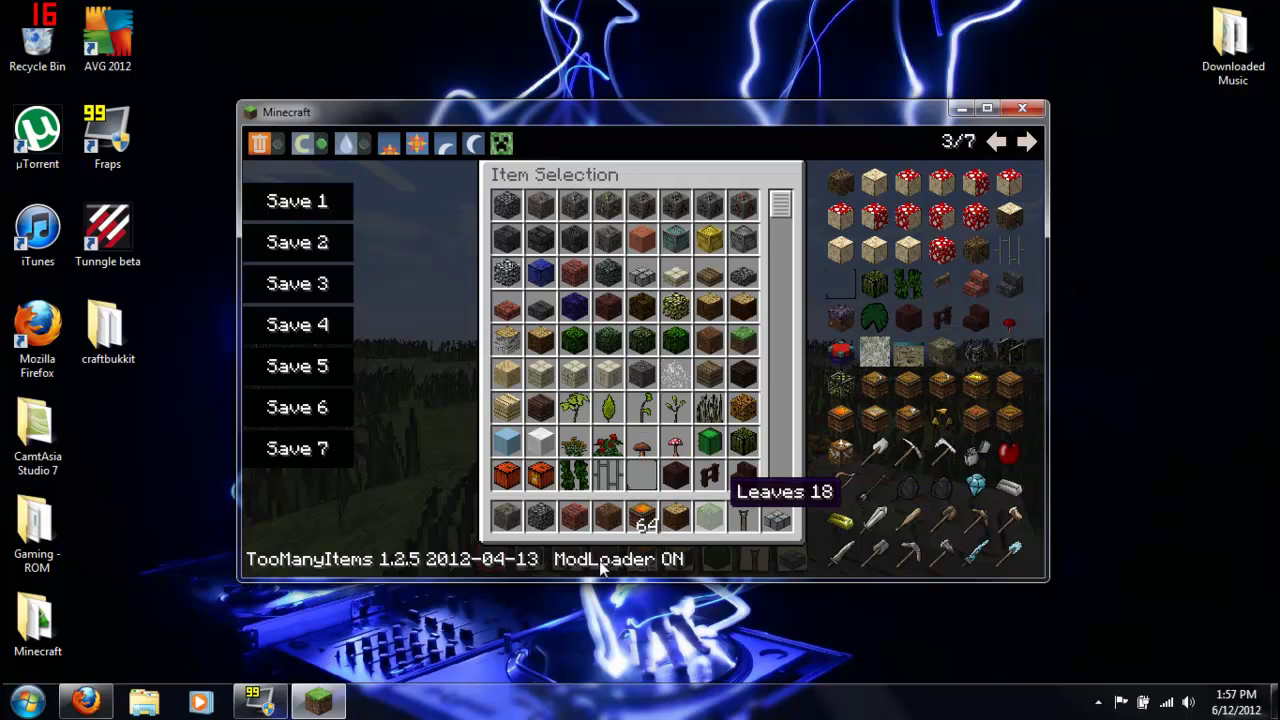
pyautogui.press('e')
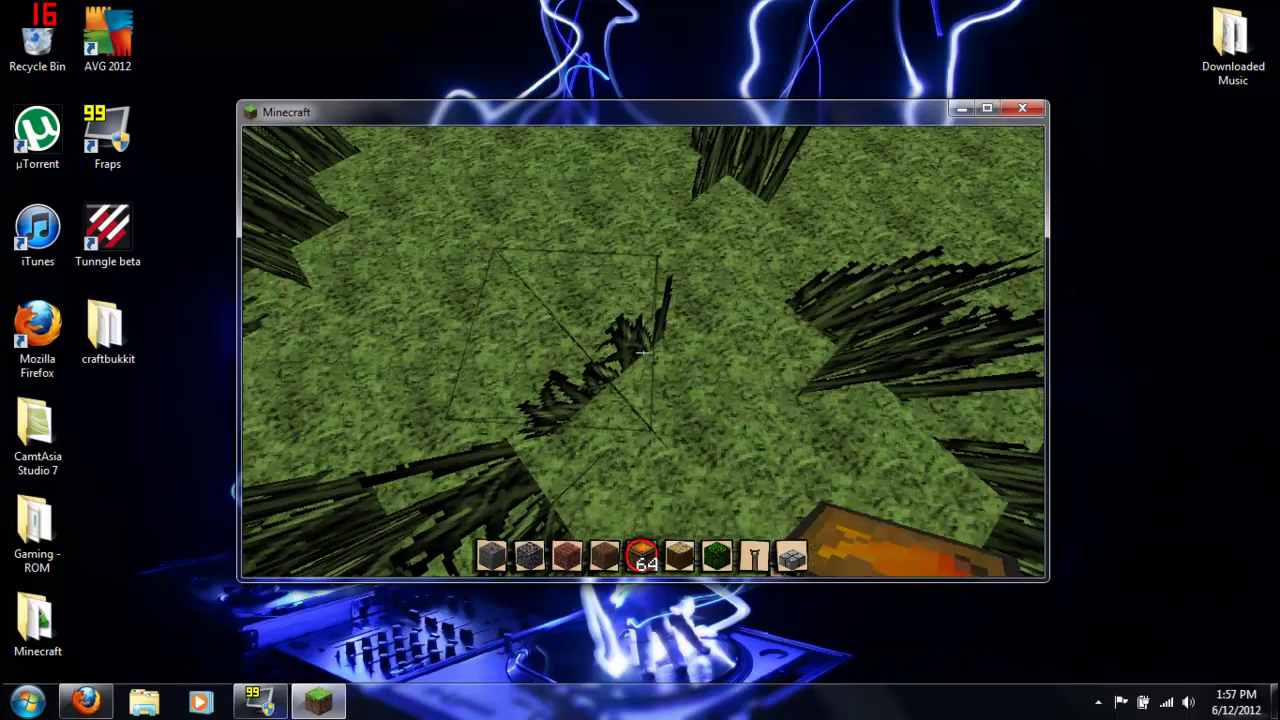
pyautogui.rightClick(643, 352)
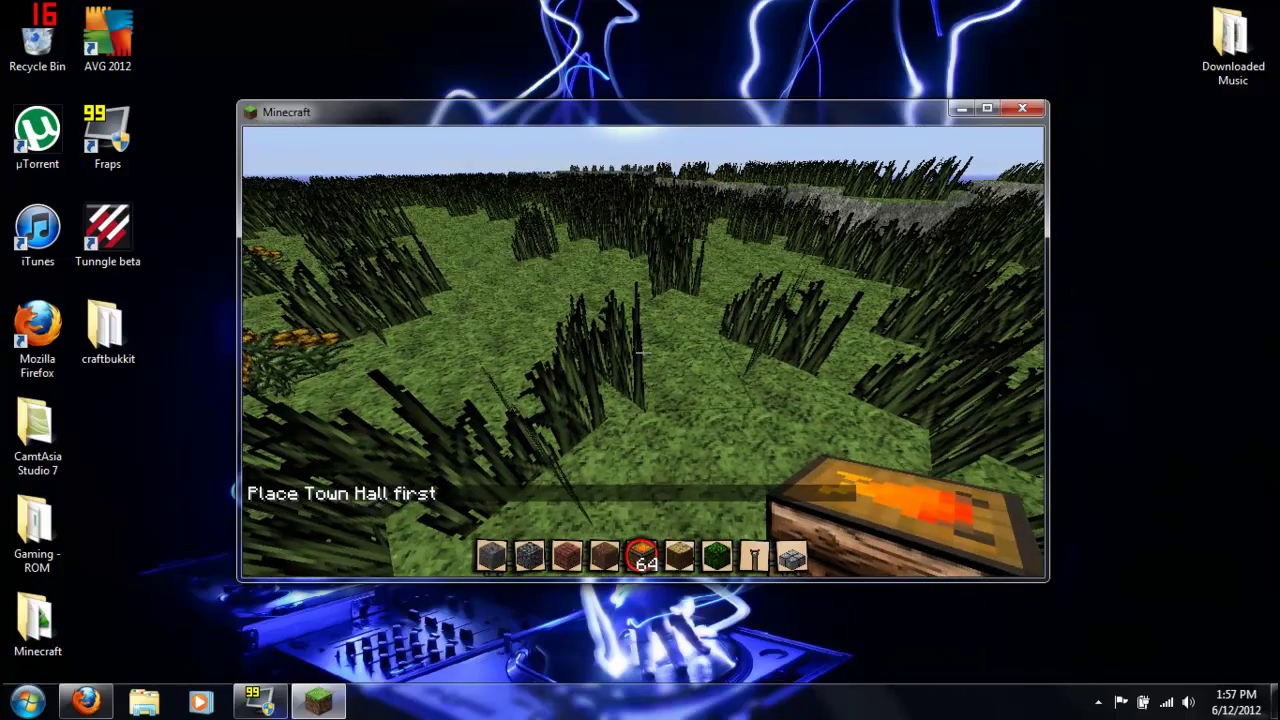
pyautogui.rightClick(643, 352)
pyautogui.rightClick(643, 352)
# - Replace the Citizen's hut with a Town hall in the hotbar and place it on the grass
pyautogui.press('e')
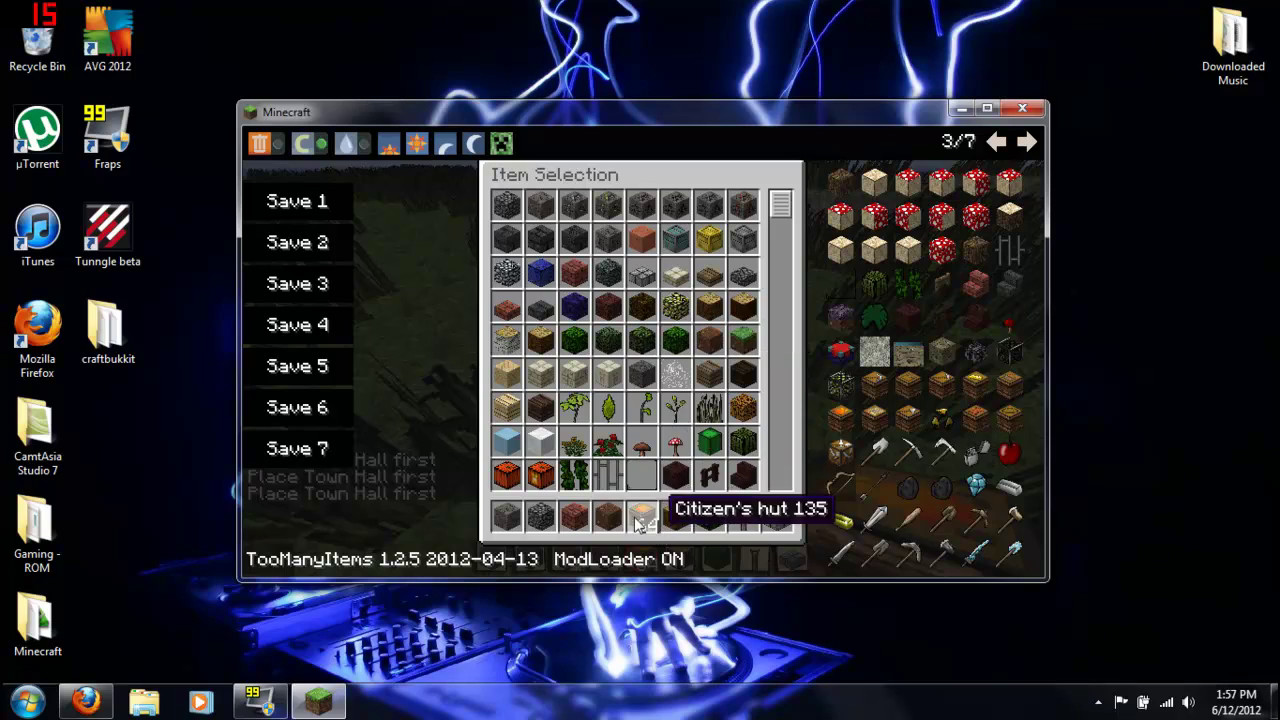
pyautogui.click(641, 517)
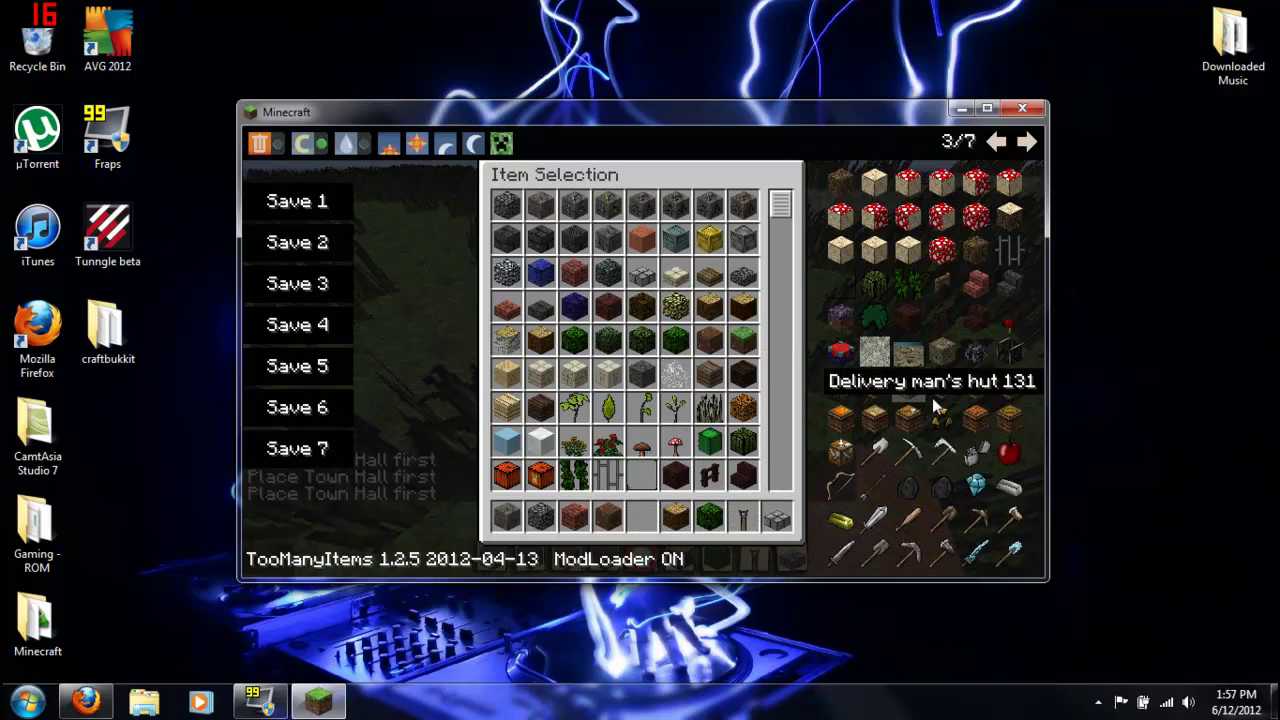
pyautogui.click(863, 420)
pyautogui.press('e')
pyautogui.rightClick(643, 352)
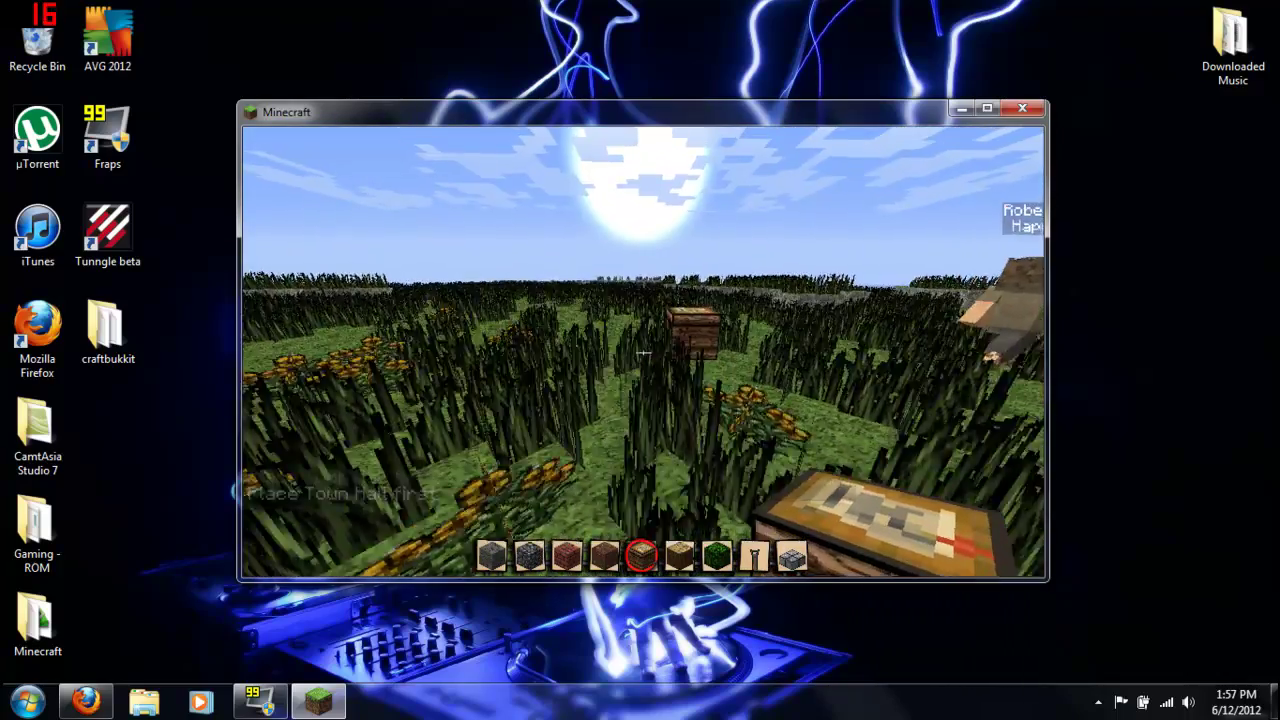
# - Fly above the Town Hall in third-person view, then descend back near the grass in first person
pyautogui.press('space')
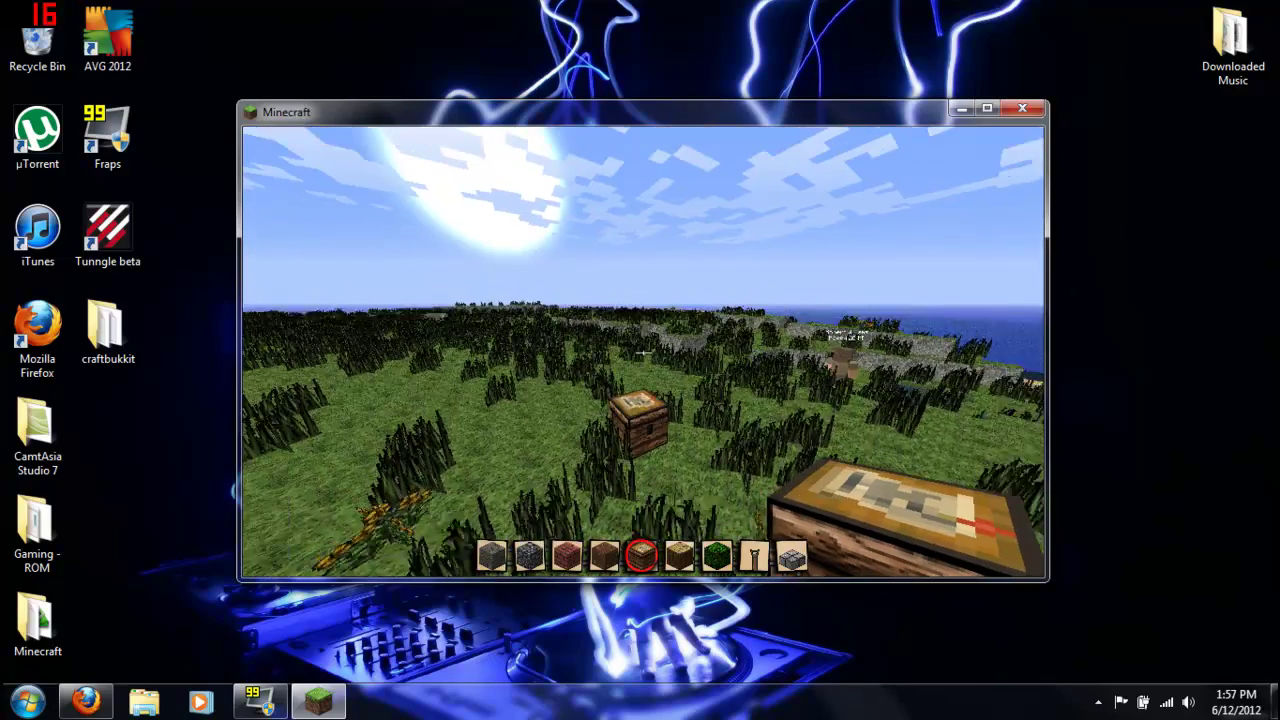
pyautogui.press('F5')
pyautogui.press('F5')
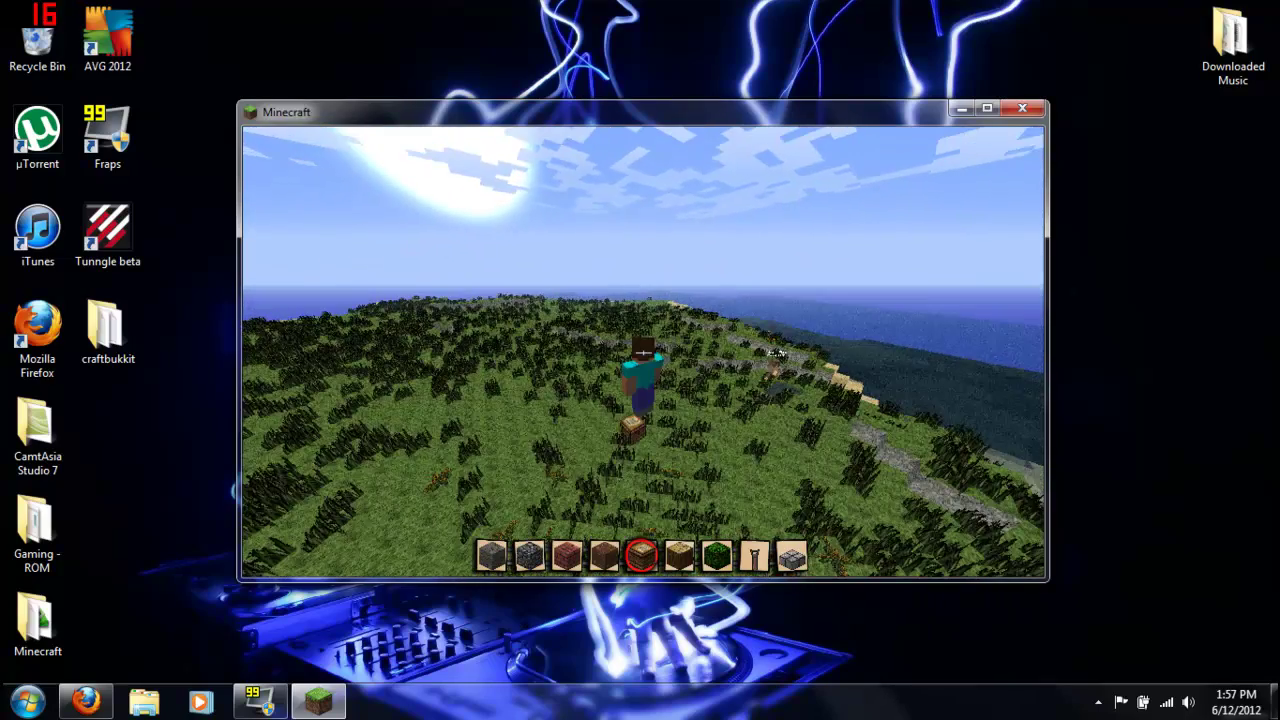
pyautogui.press('shift')
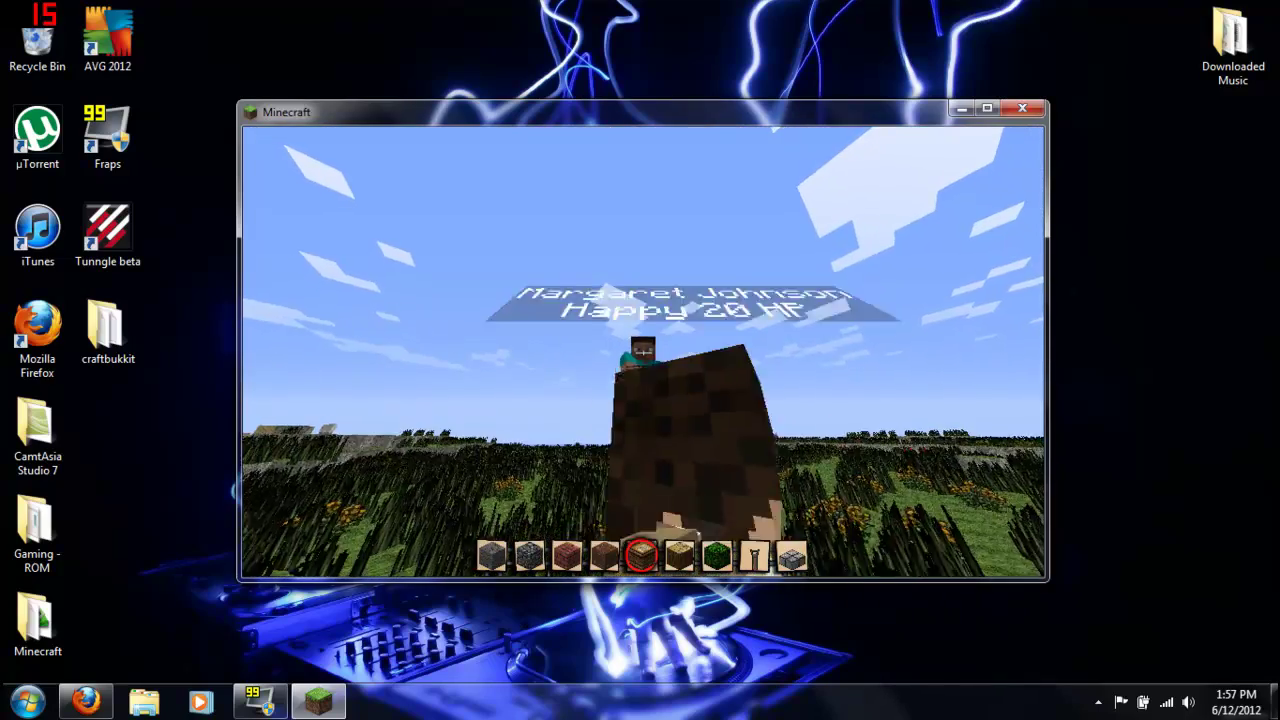
pyautogui.press('shift')
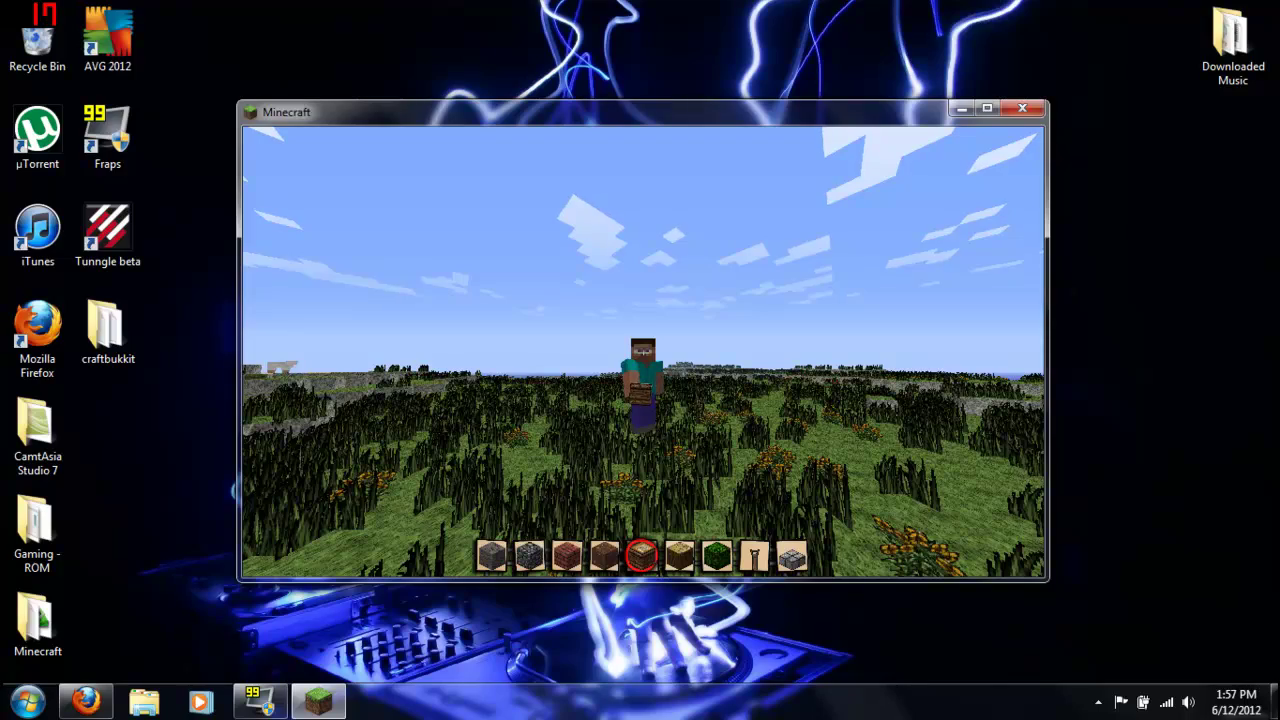
pyautogui.press('space')
pyautogui.press('F5')
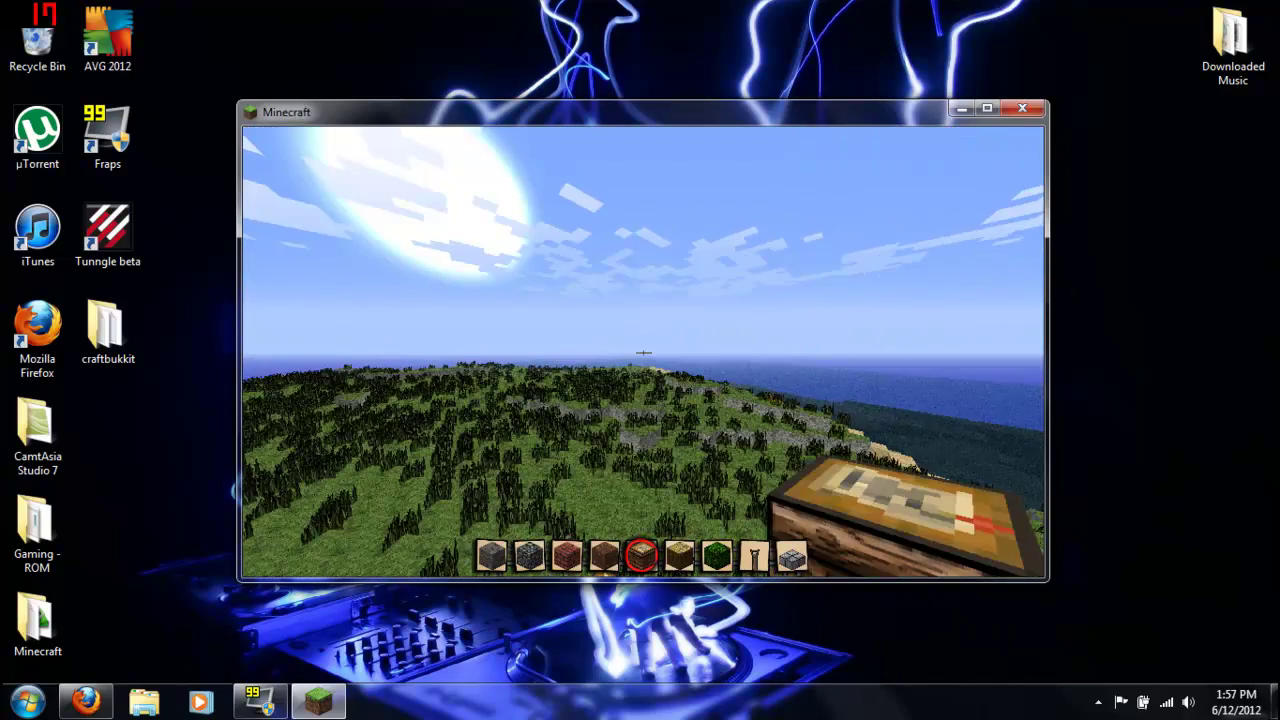
pyautogui.press('shift')
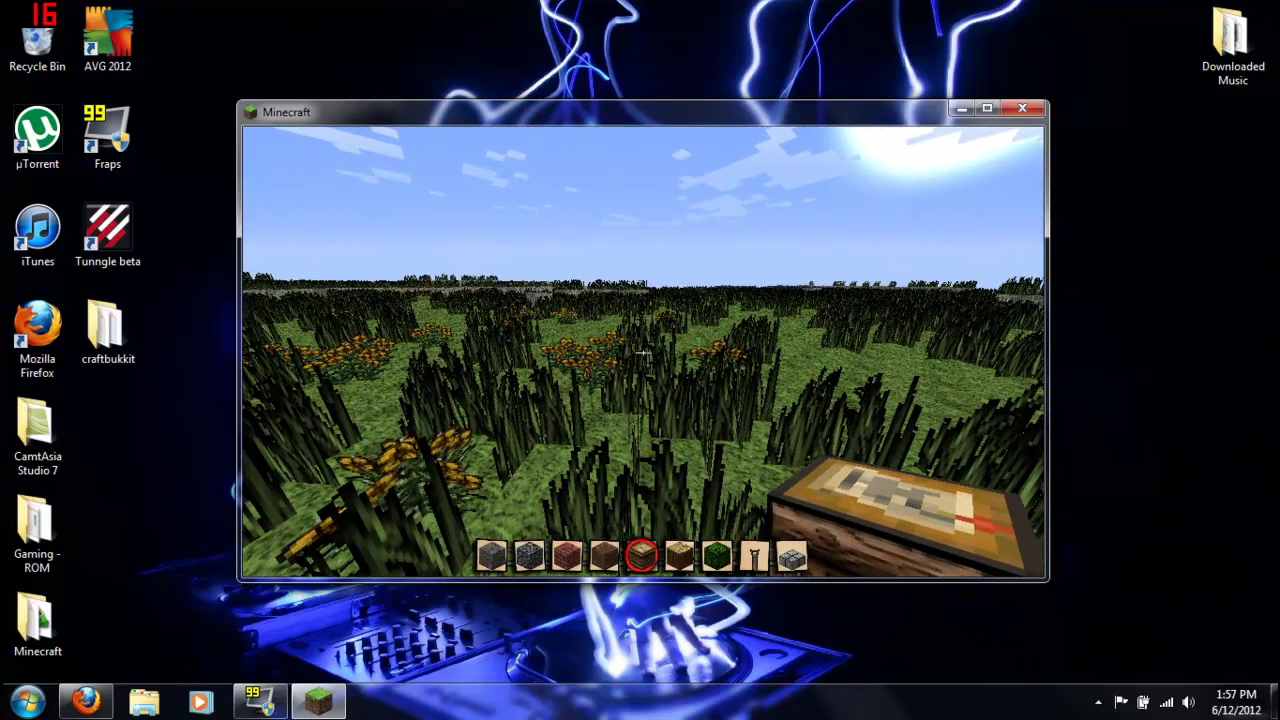
# - Walk around the Town Hall and view the character from behind and front as citizens spawn
pyautogui.moveTo(645, 352)
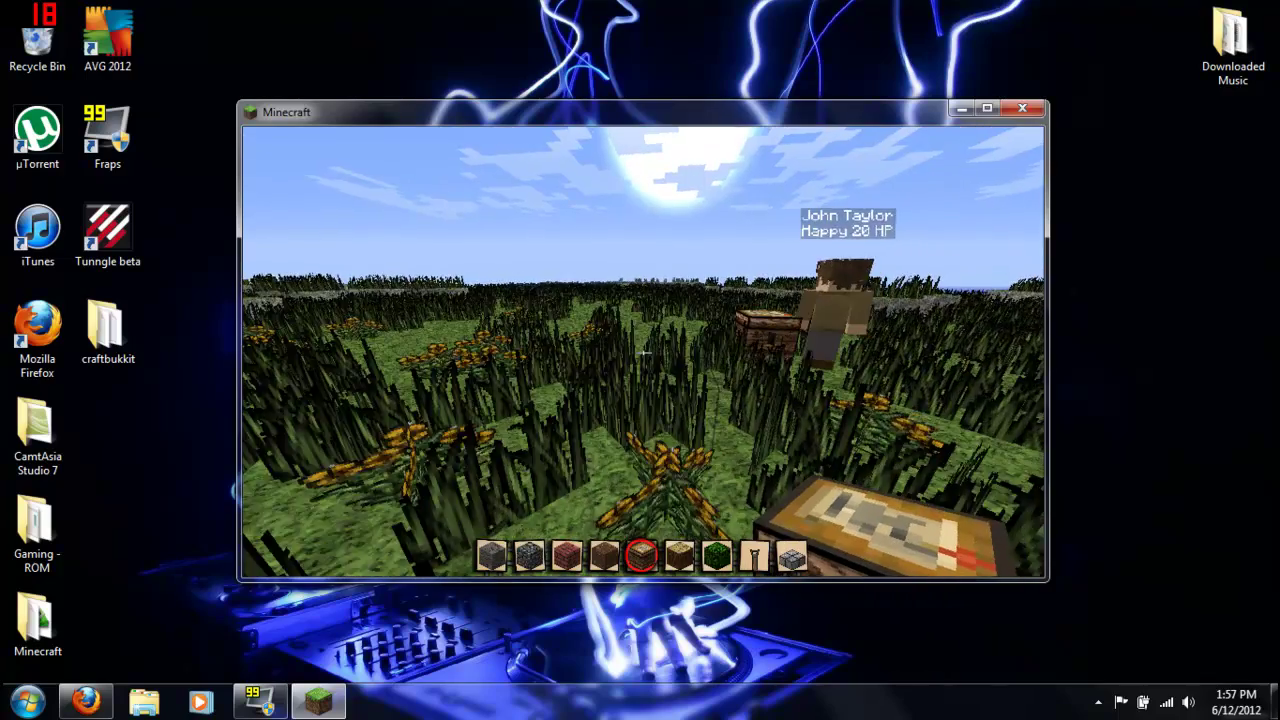
pyautogui.press('w')
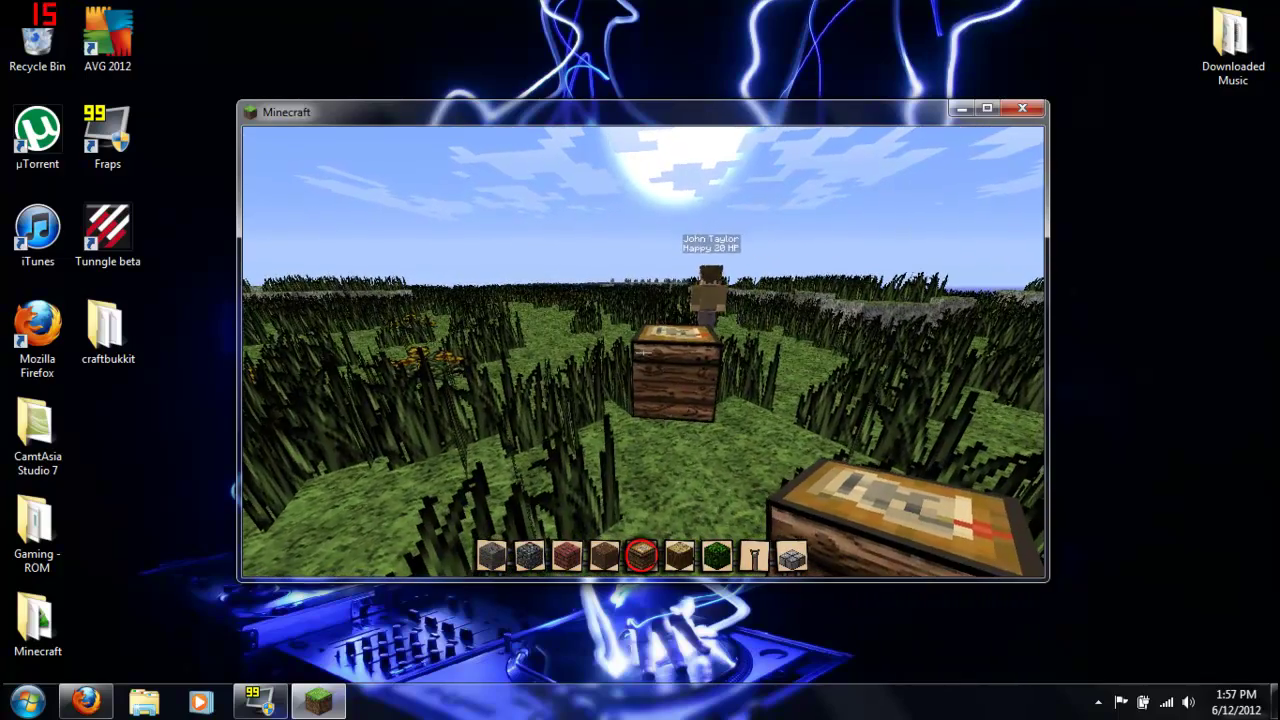
pyautogui.press('s')
pyautogui.press('w')
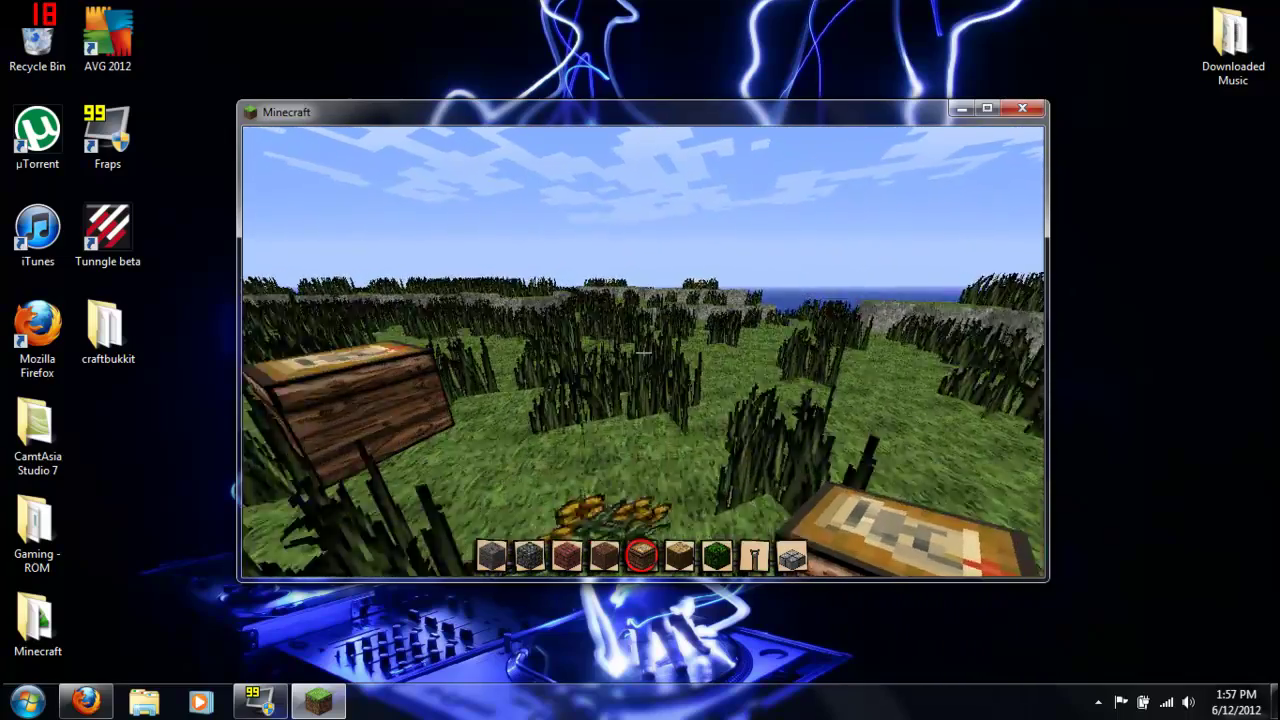
pyautogui.press('F5')
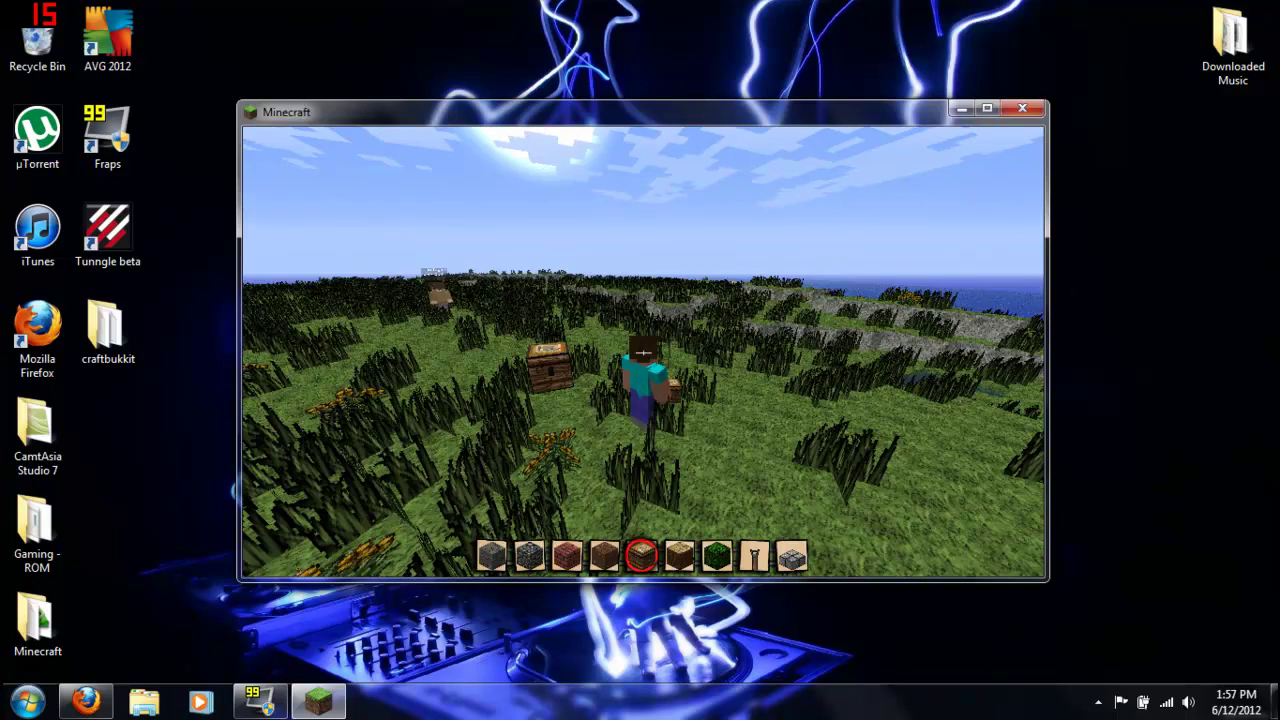
pyautogui.press('F5')
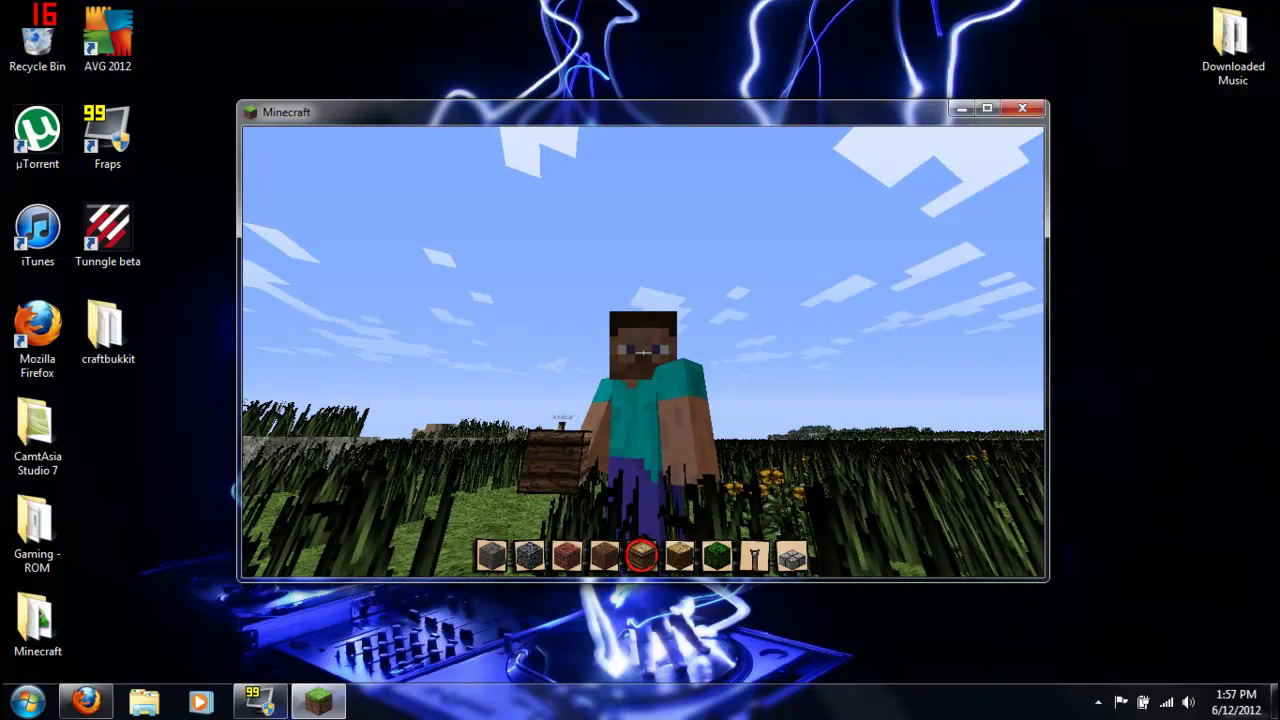